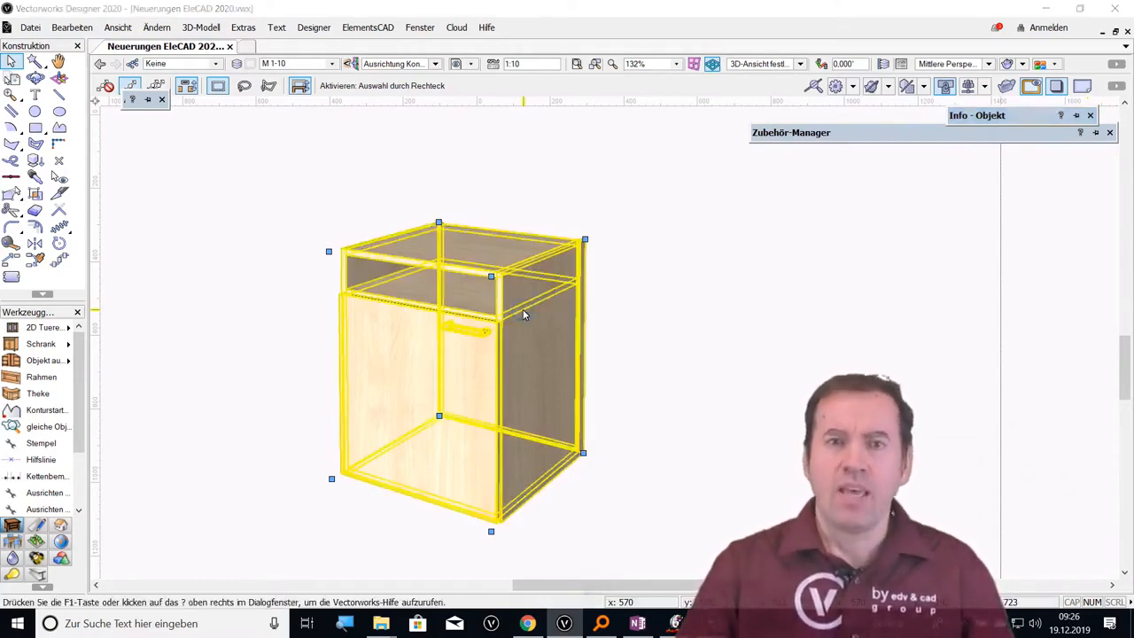
Configure the cabinet with internal drawers (Innenliegende Schubkästen) in Segment Unten and Segment Mitte Unten, using an opening angle of 60
double_click(523, 315)
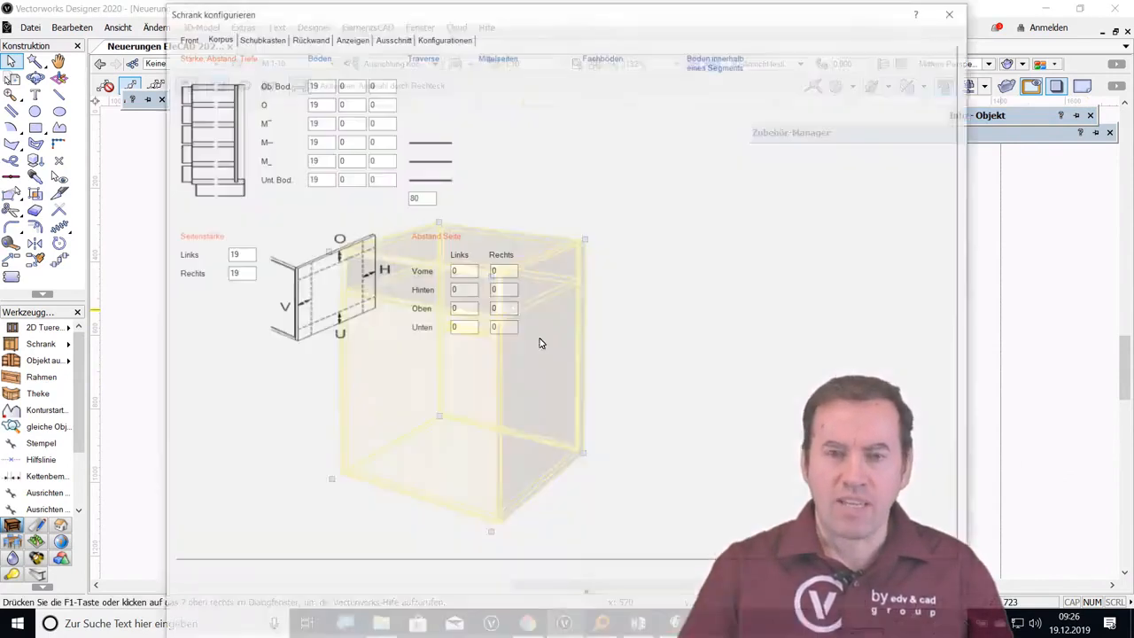
left_click(459, 42)
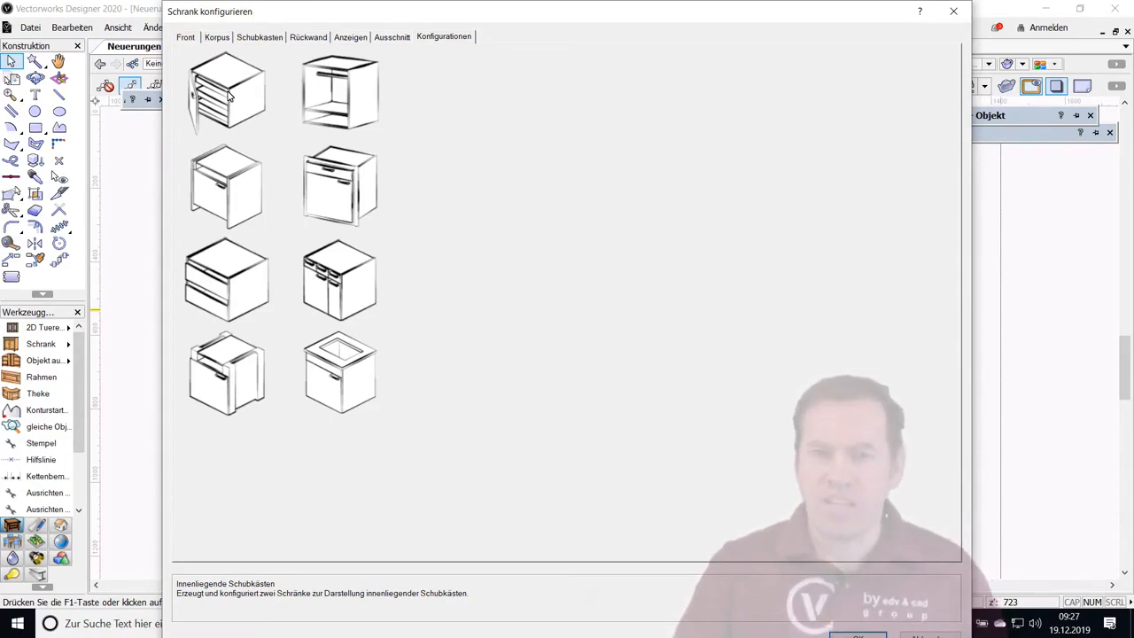
left_click_drag(297, 19, 749, 124)
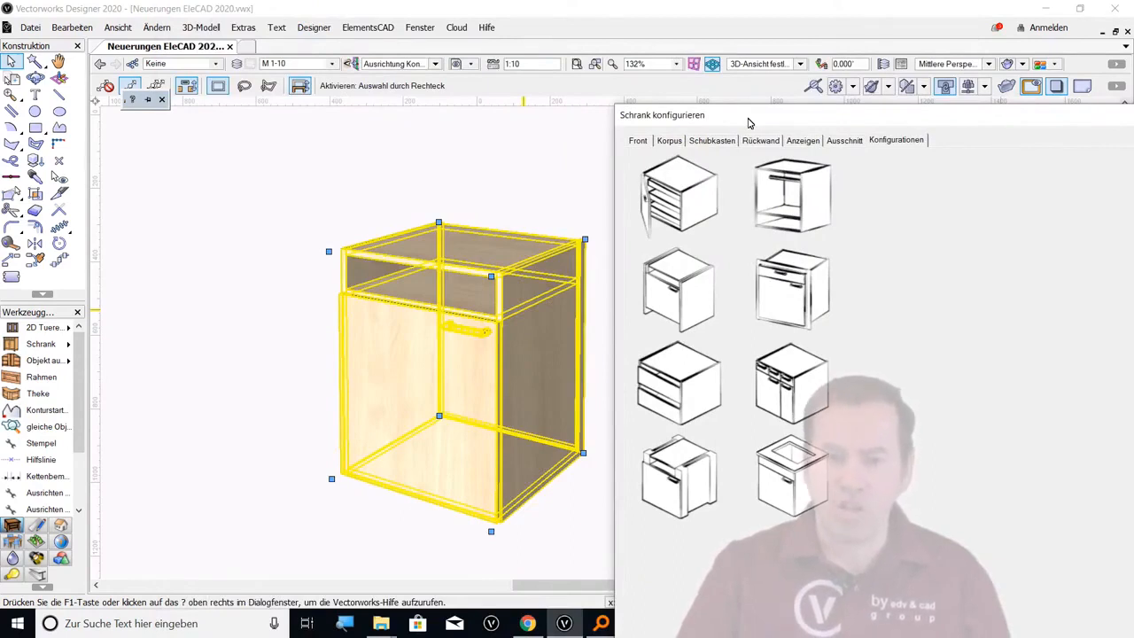
left_click_drag(749, 123, 350, 19)
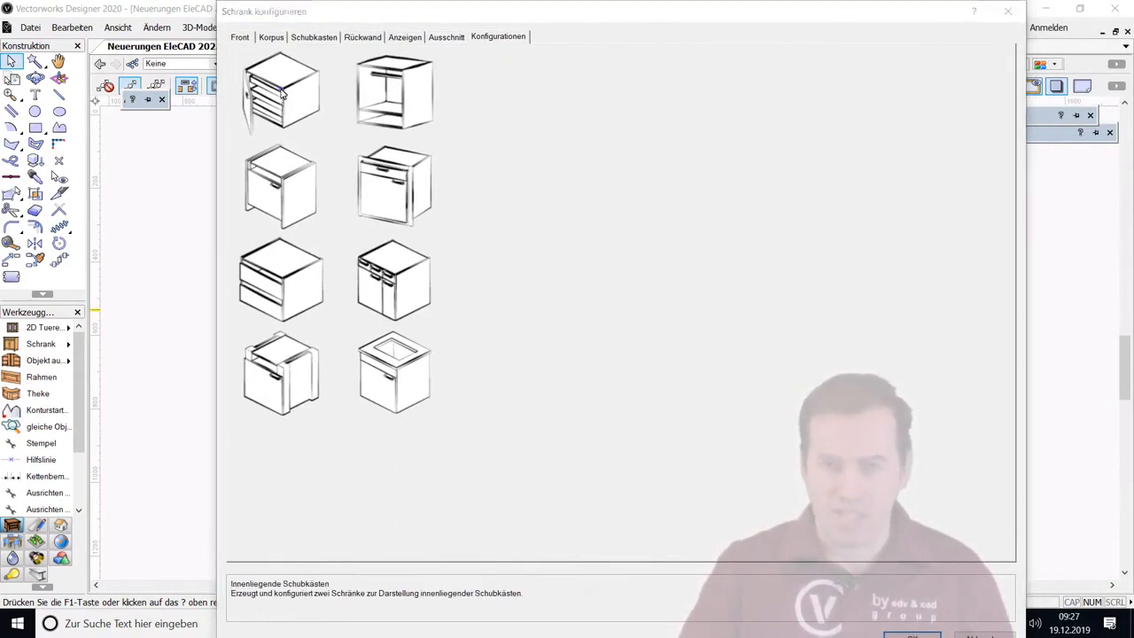
double_click(282, 93)
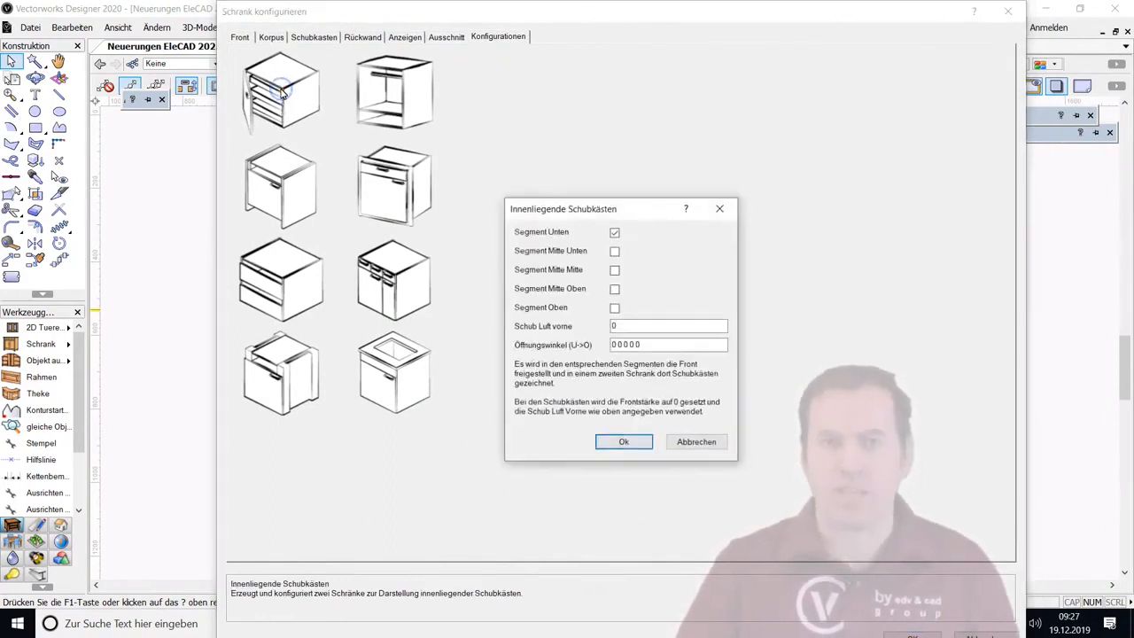
left_click(615, 251)
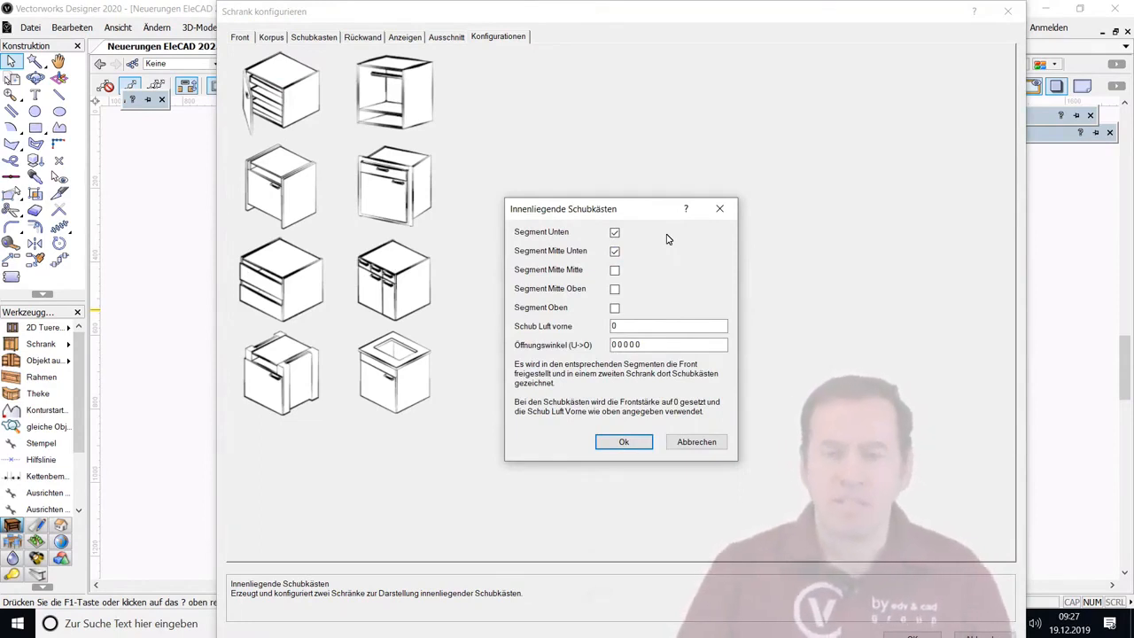
double_click(663, 349)
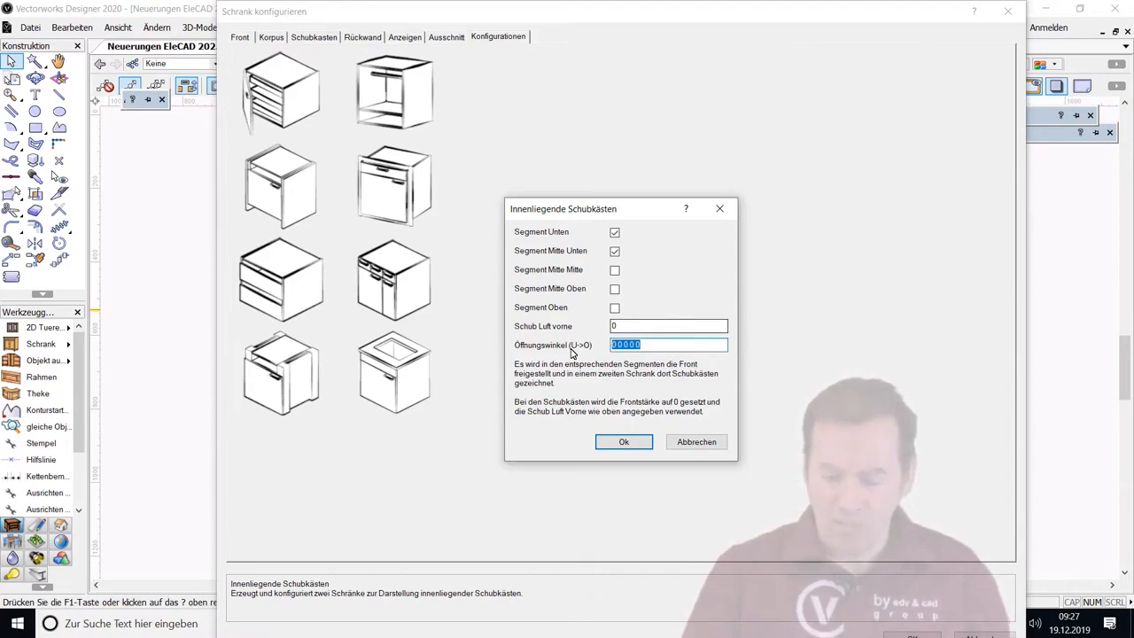
type("60")
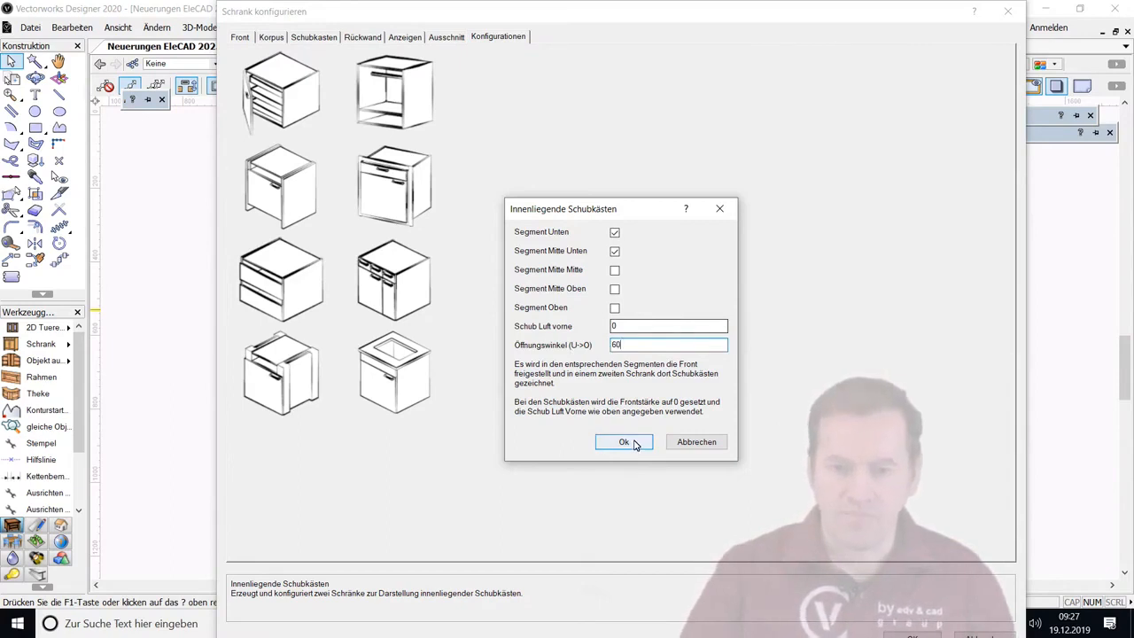
left_click(634, 445)
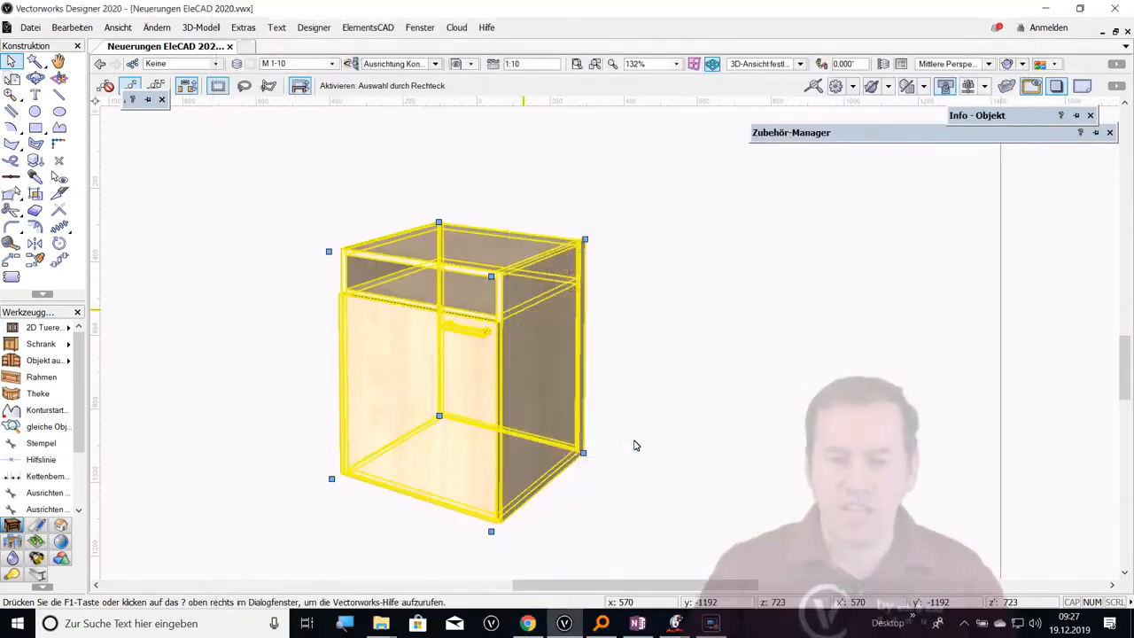
left_click(771, 422)
Check the carcass and the open door as separate objects, and inspect the door object's visible component settings
left_click(441, 470)
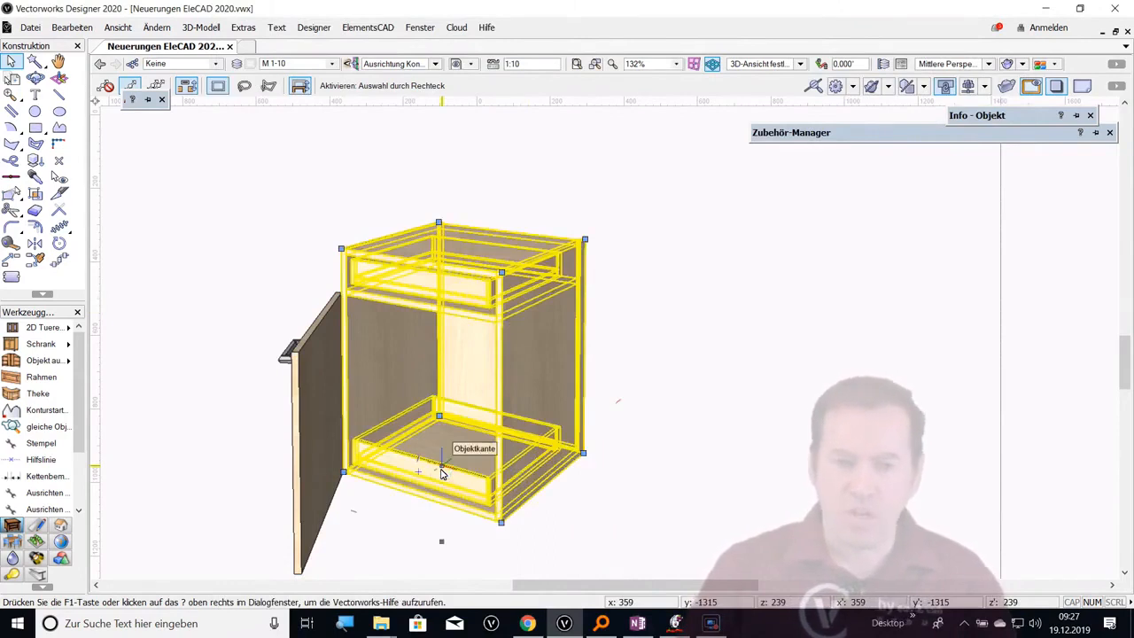
left_click(306, 465)
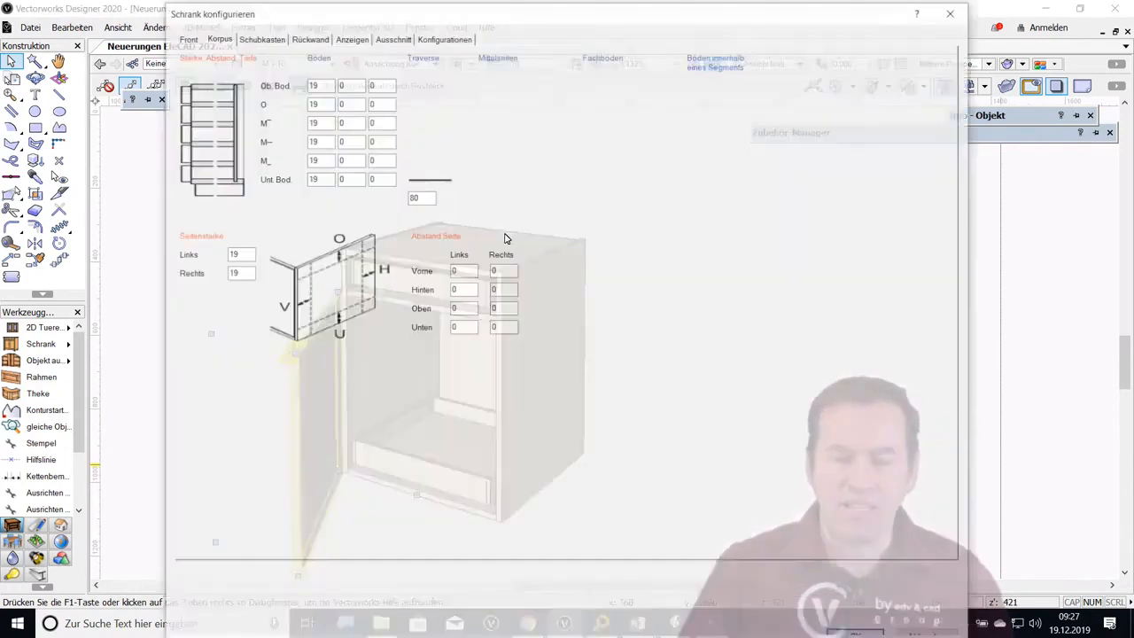
left_click(354, 38)
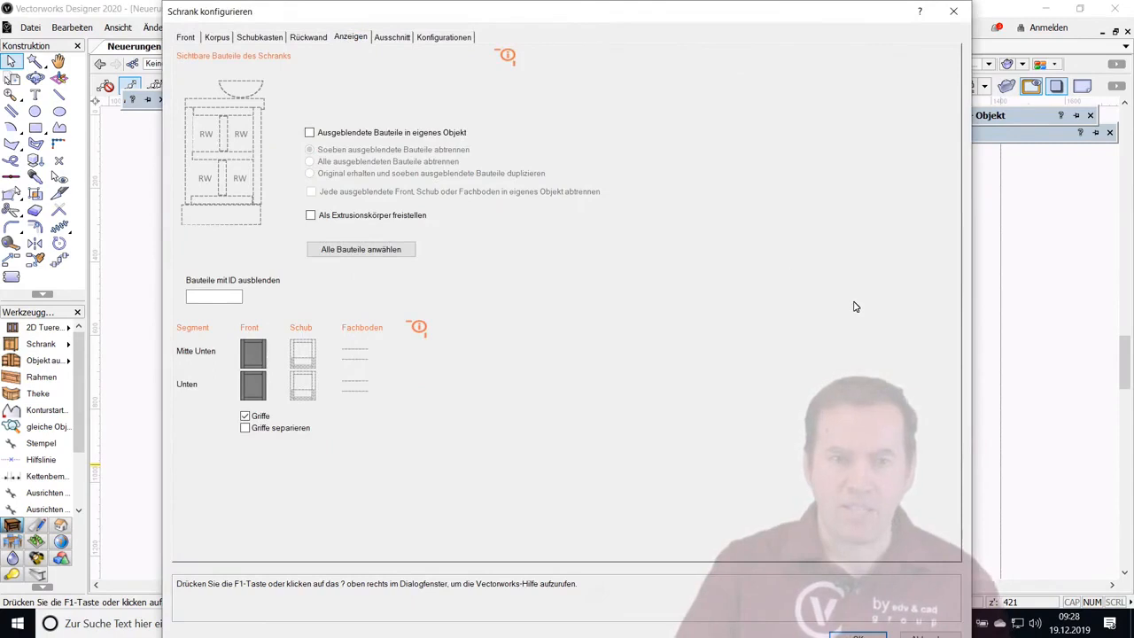
key("Escape")
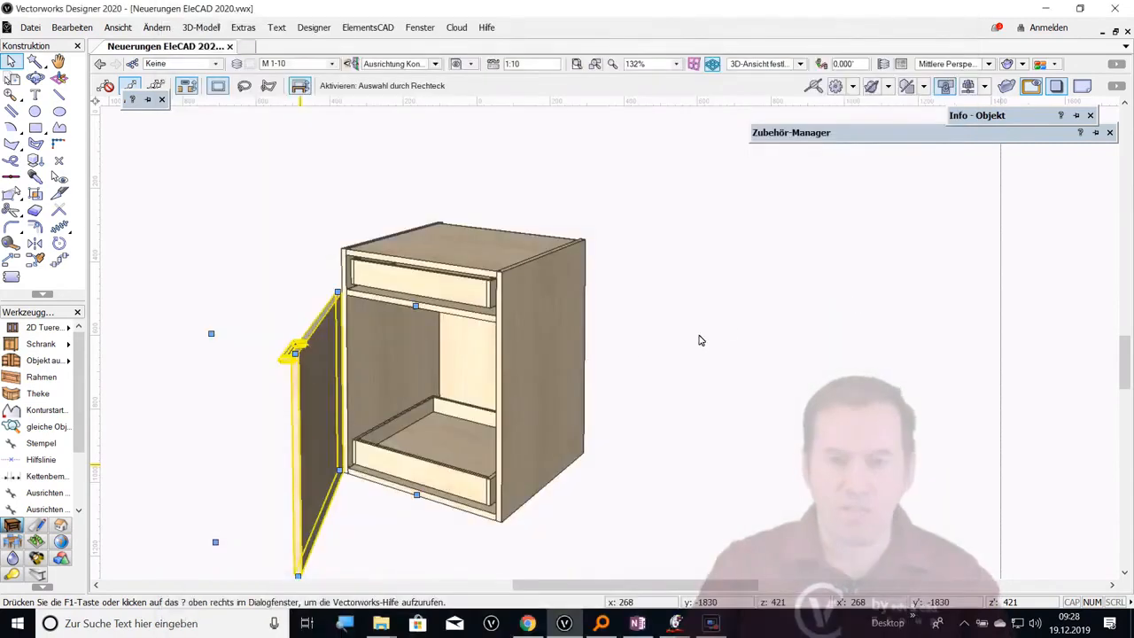
left_click(458, 308)
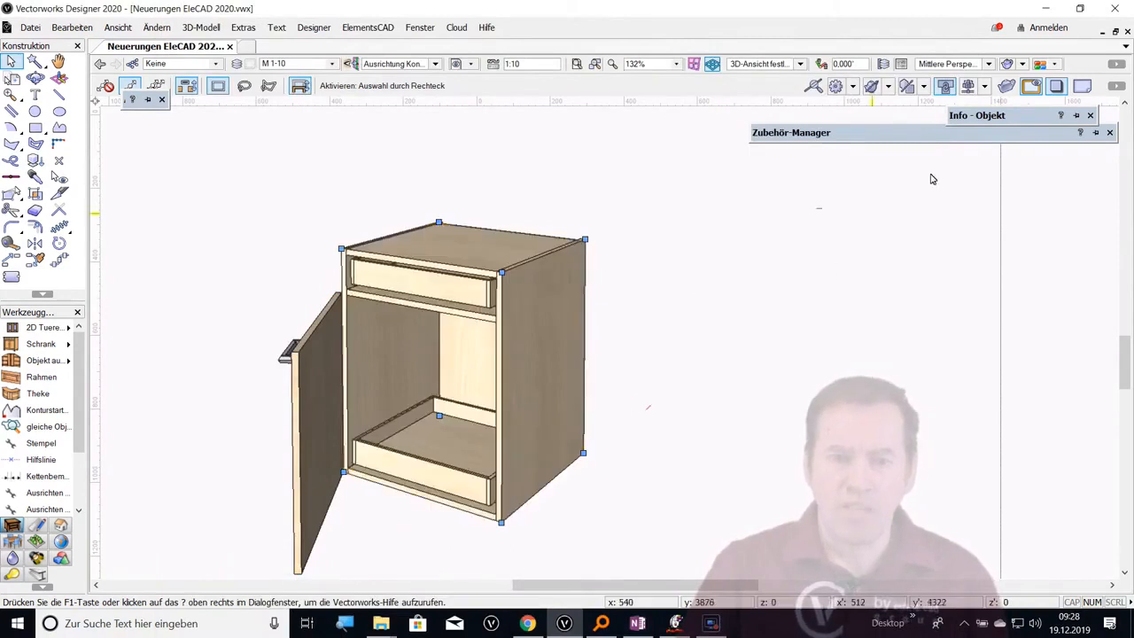
Change the front design of Segment Mitte Unten on the separate front cabinet object from Leer to Schubkästen
mouse_move(1019, 120)
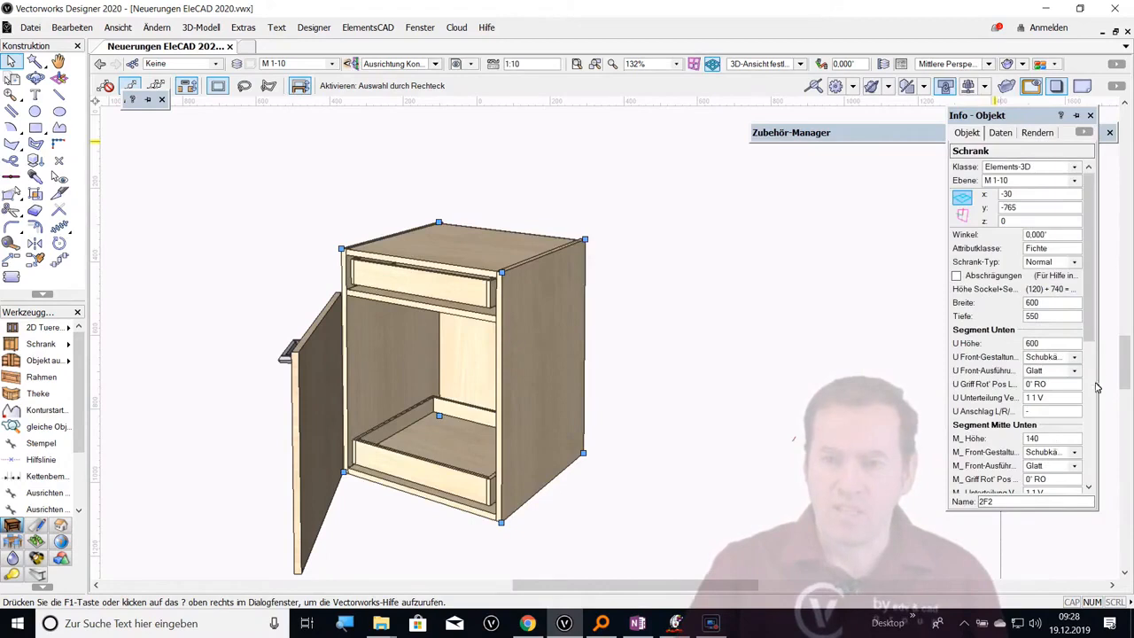
left_click(299, 357)
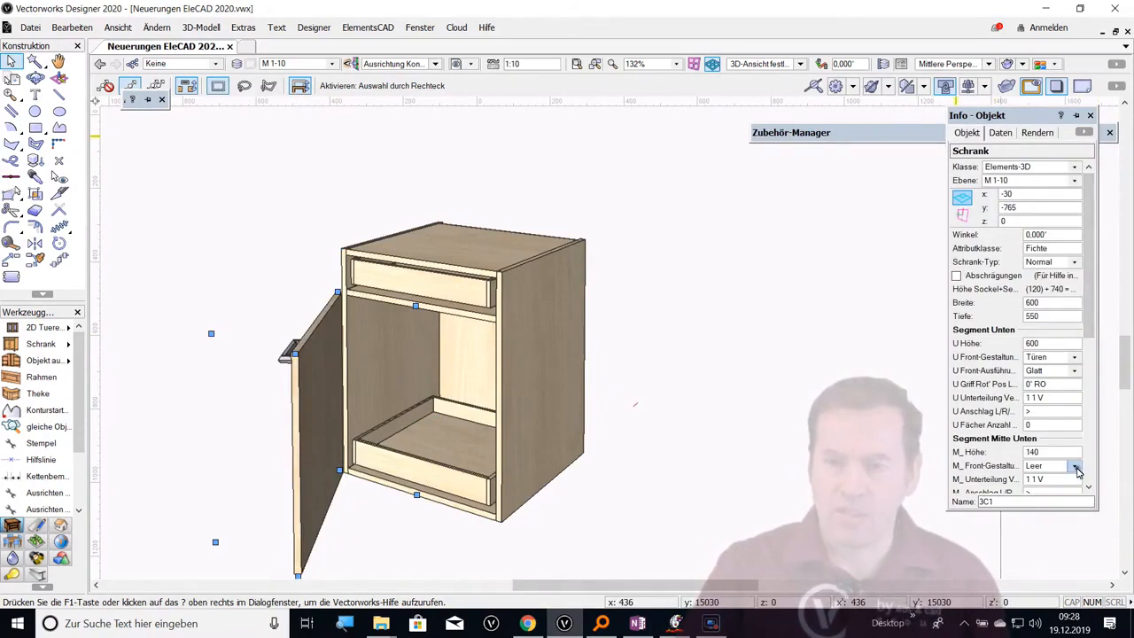
left_click(1073, 466)
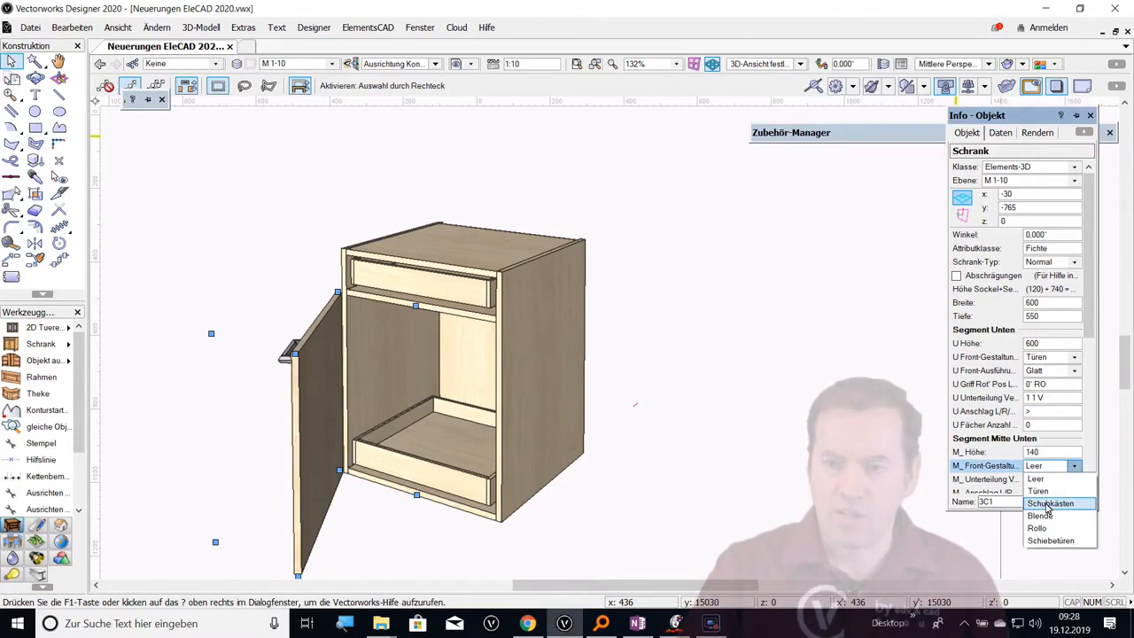
left_click(1047, 503)
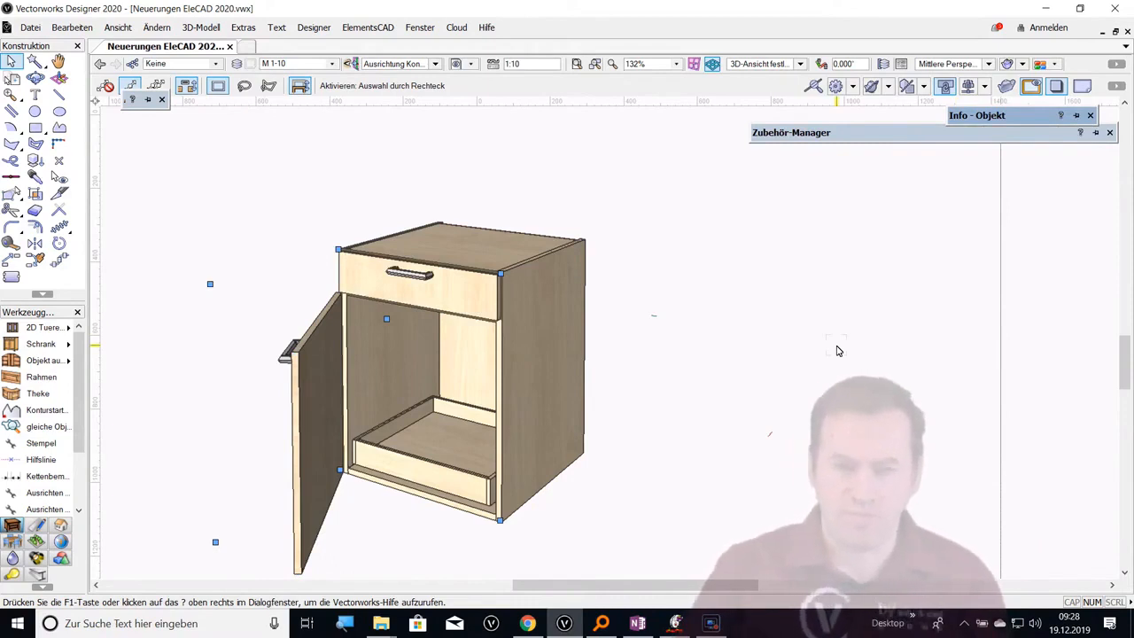
Duplicate the cabinet carcass without its fronts once in a linear arrangement along the x direction
middle_click_drag(340, 384, 327, 367)
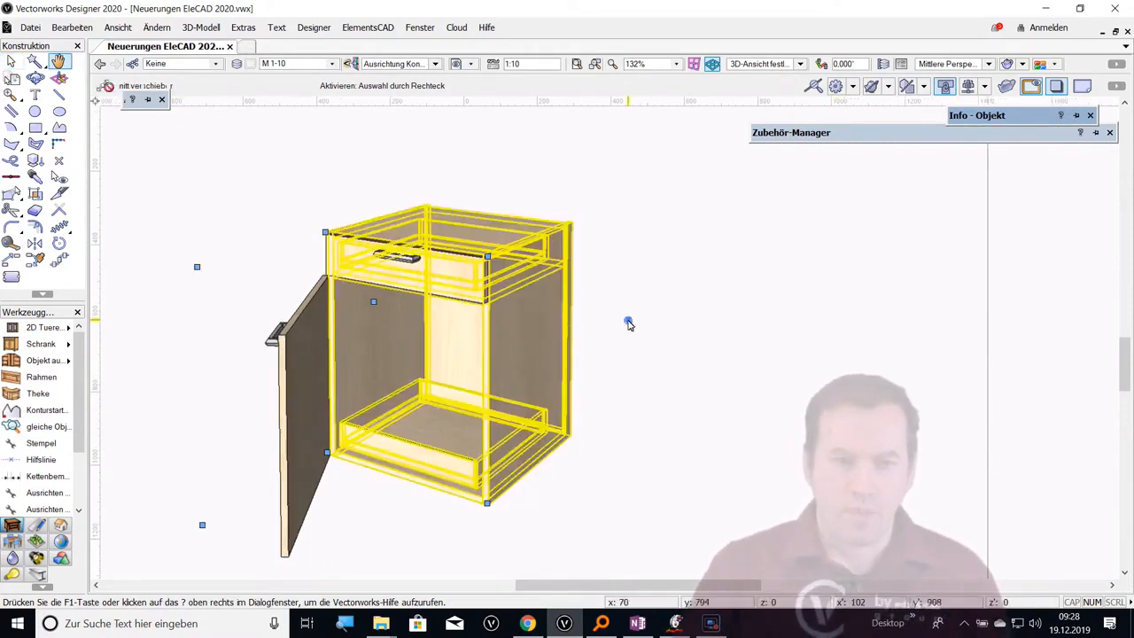
left_click(558, 326)
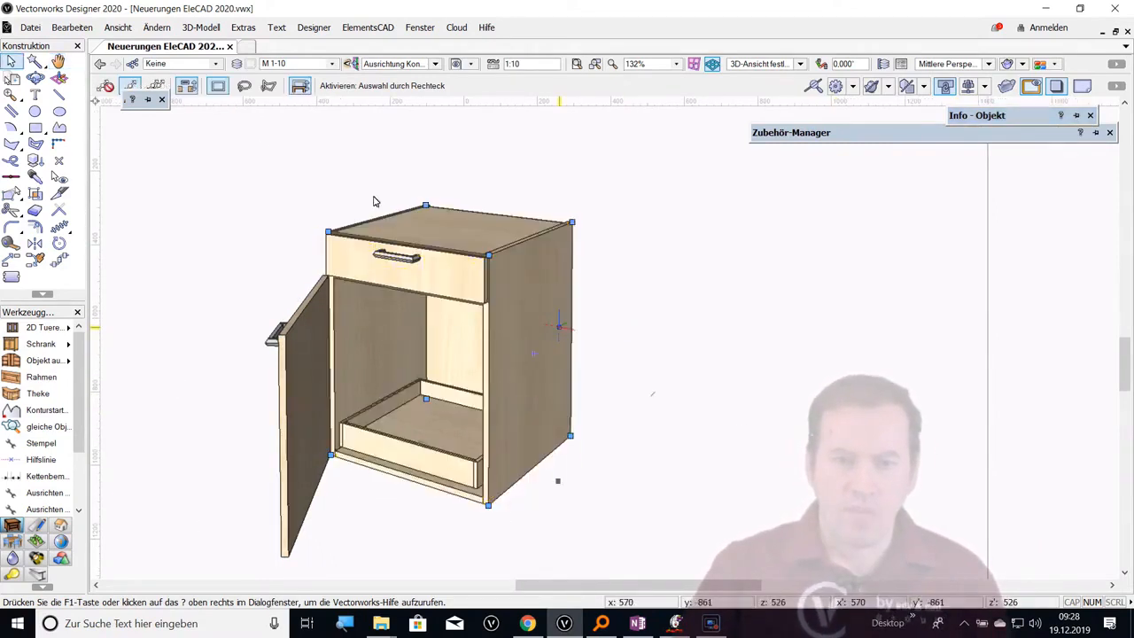
left_click(72, 27)
left_click(142, 200)
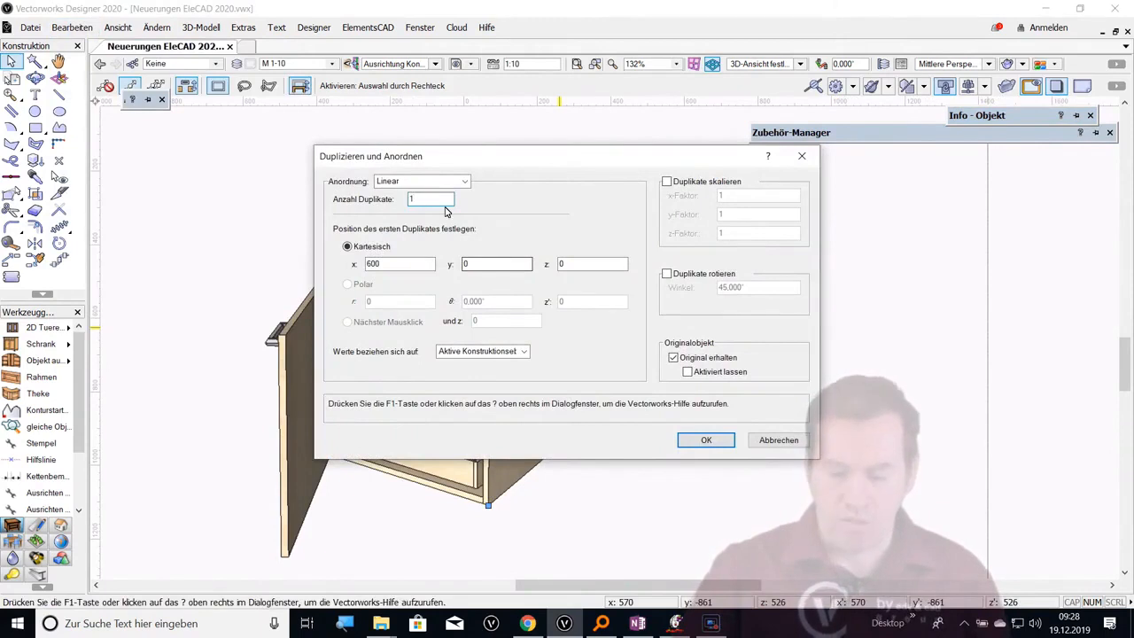
key("Return")
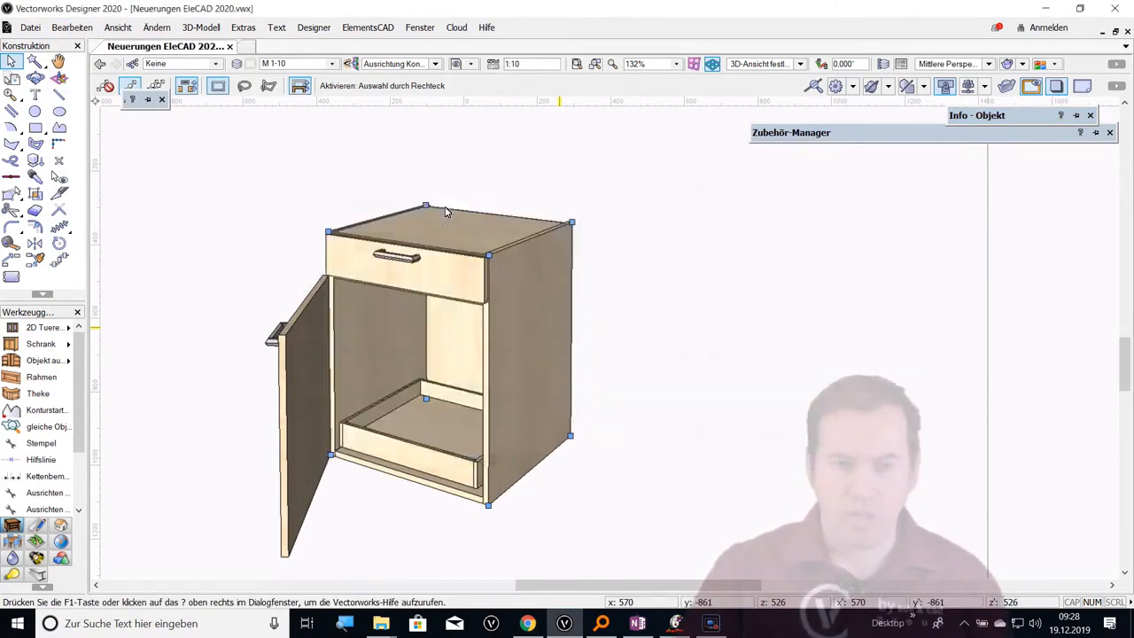
Set the front thickness of the duplicated cabinet's lower middle (M_) and bottom (U) segments to 19
middle_click_drag(765, 391, 534, 304)
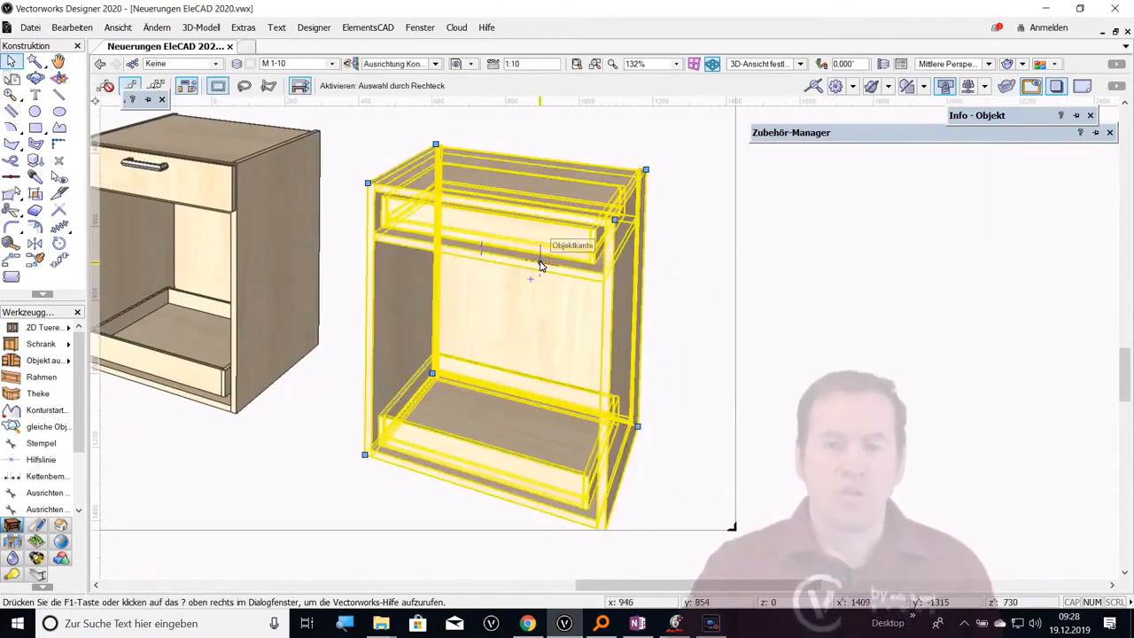
double_click(598, 225)
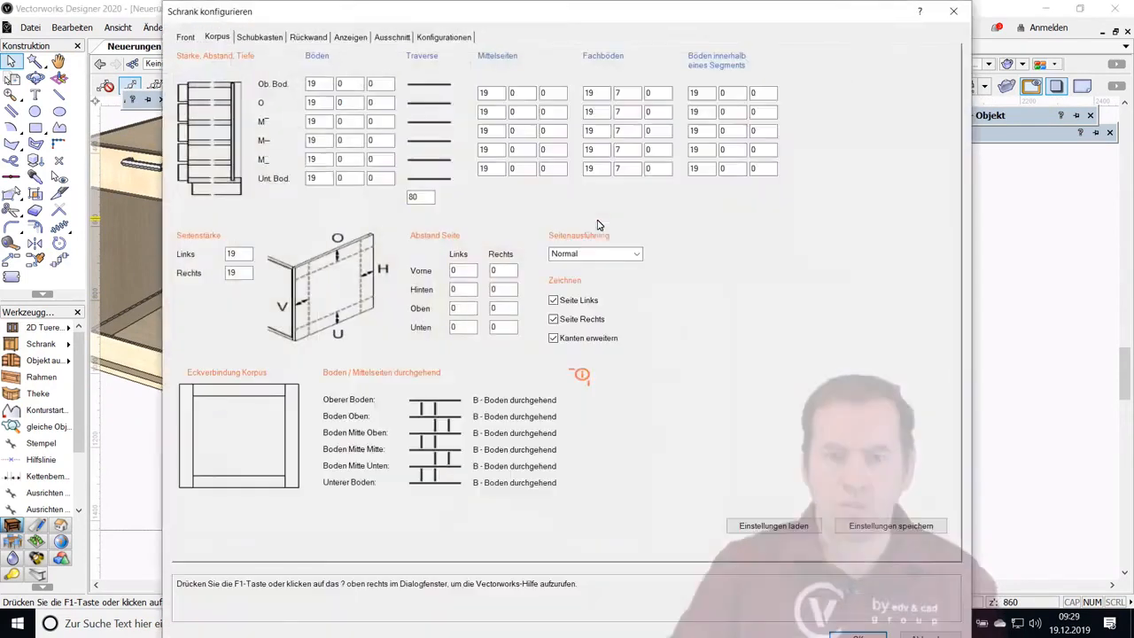
left_click(351, 36)
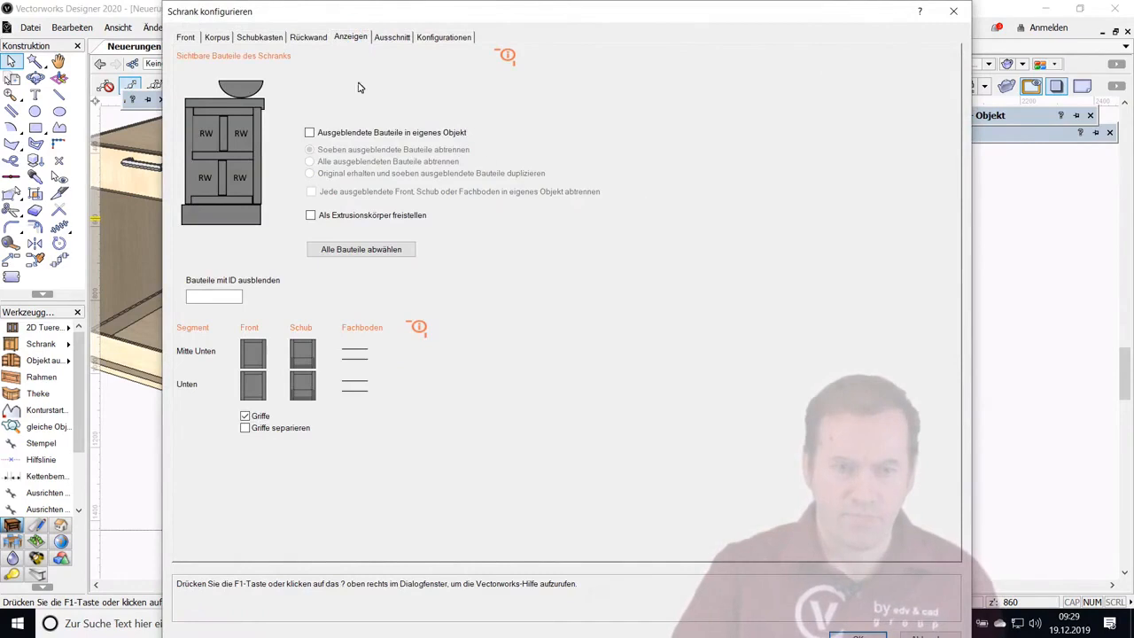
left_click(186, 38)
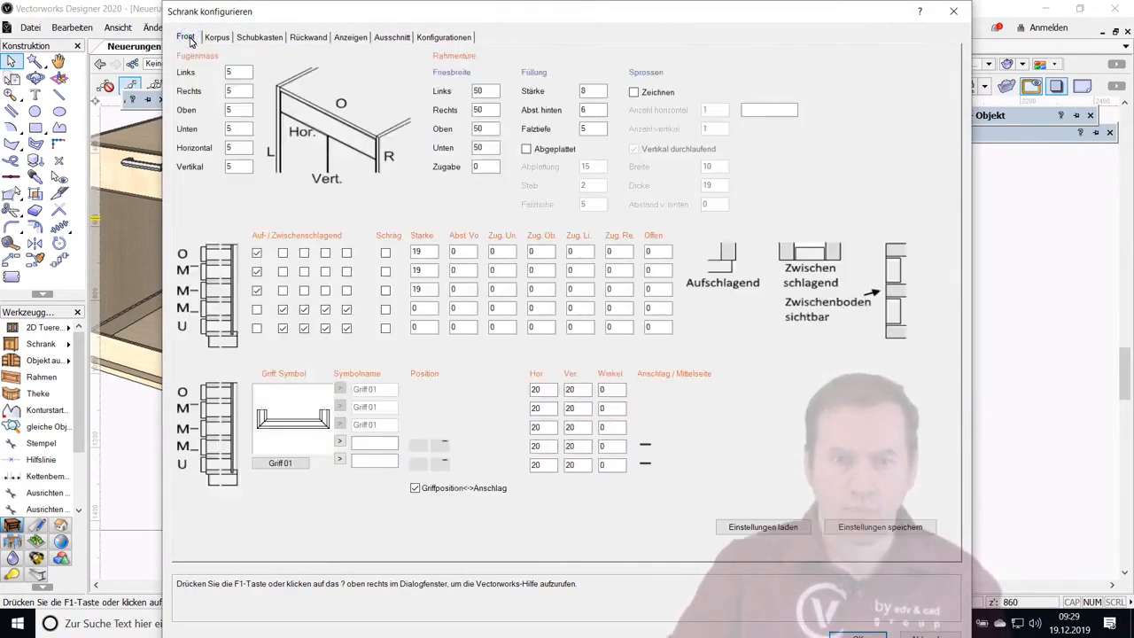
double_click(418, 308)
type("19")
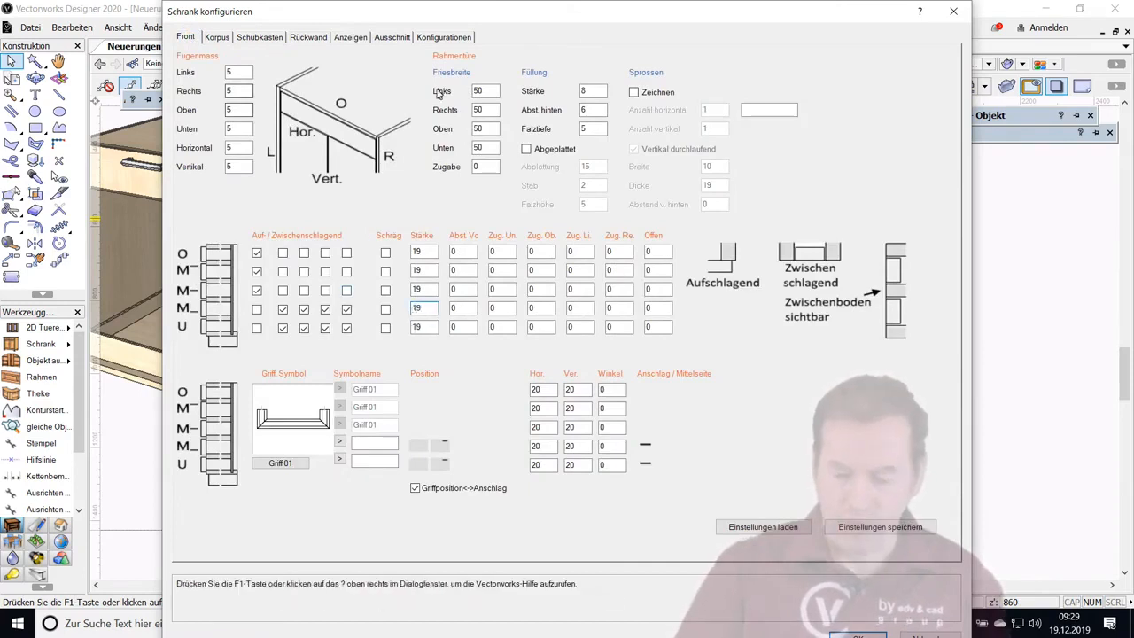
Add double sides (Doppelseiten) to the duplicated cabinet with overhangs of 19 front left, 19 front right and 50 rear right
left_click(434, 38)
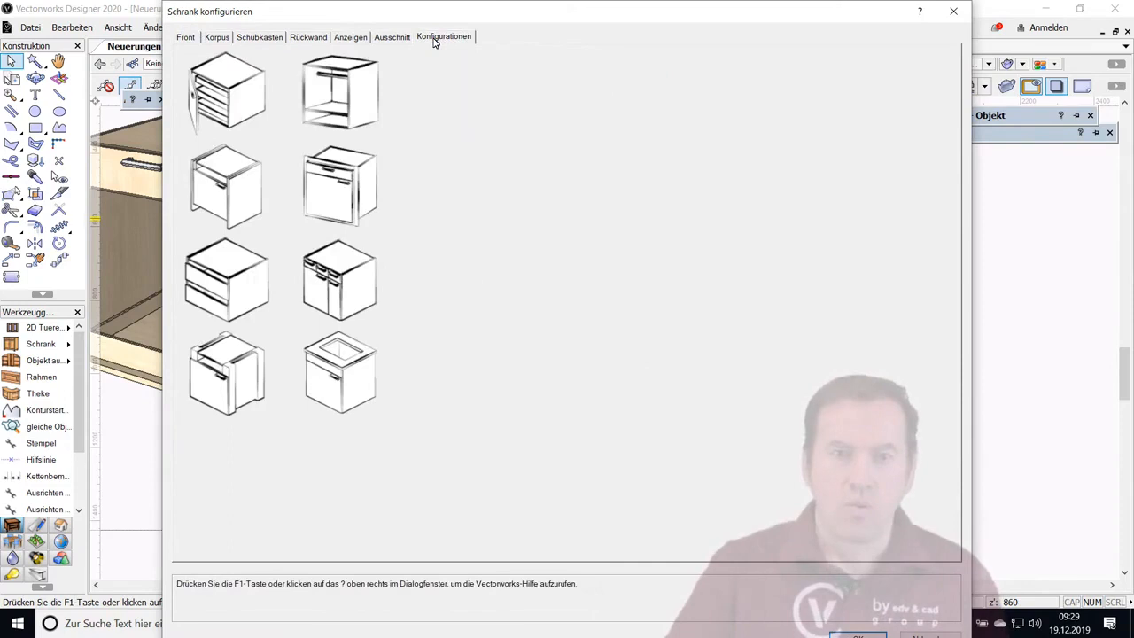
left_click(232, 188)
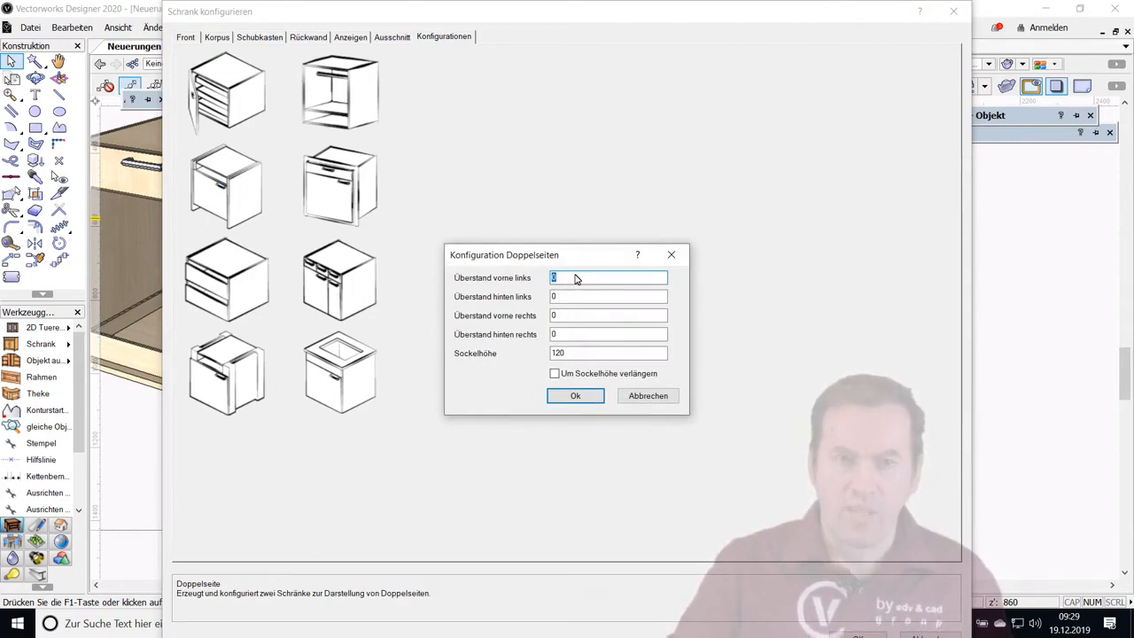
type("19")
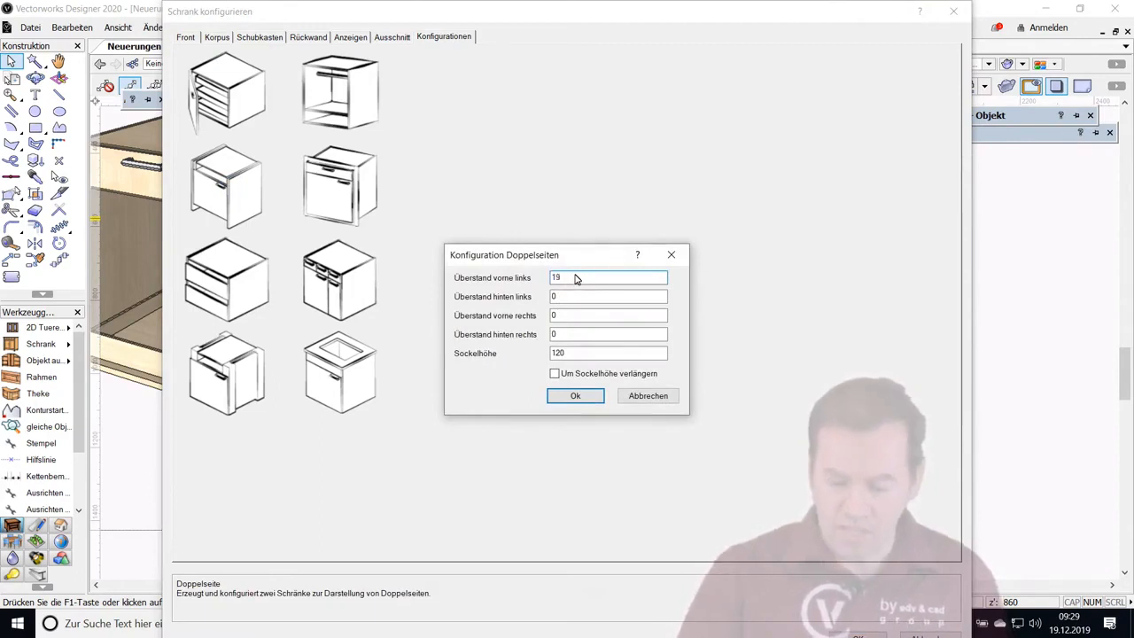
key("Tab")
key("Tab")
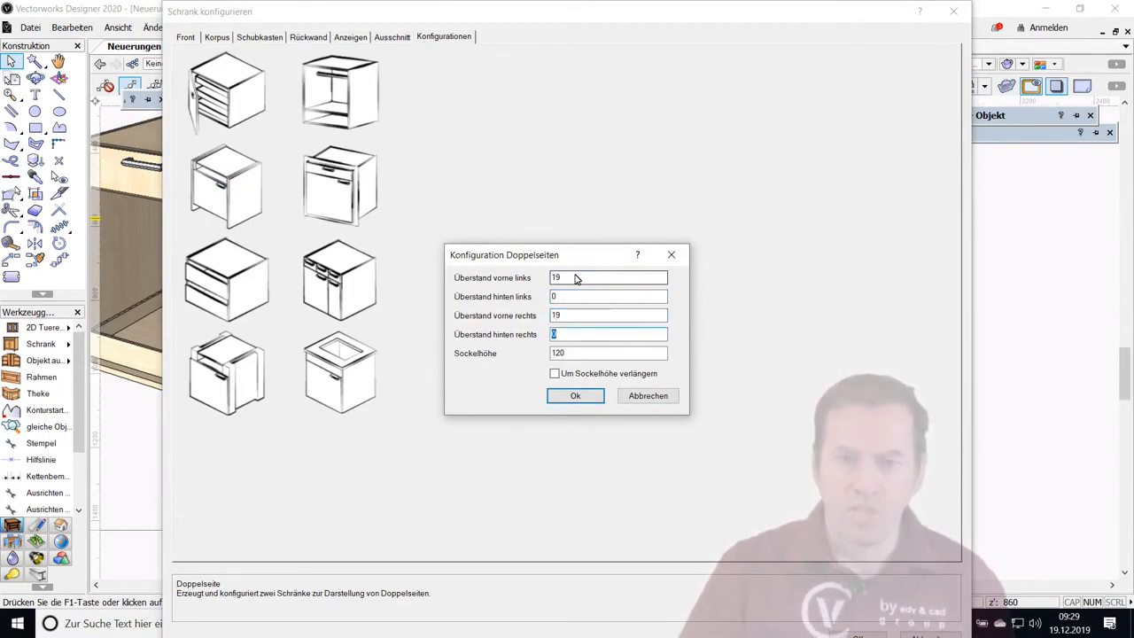
type("50")
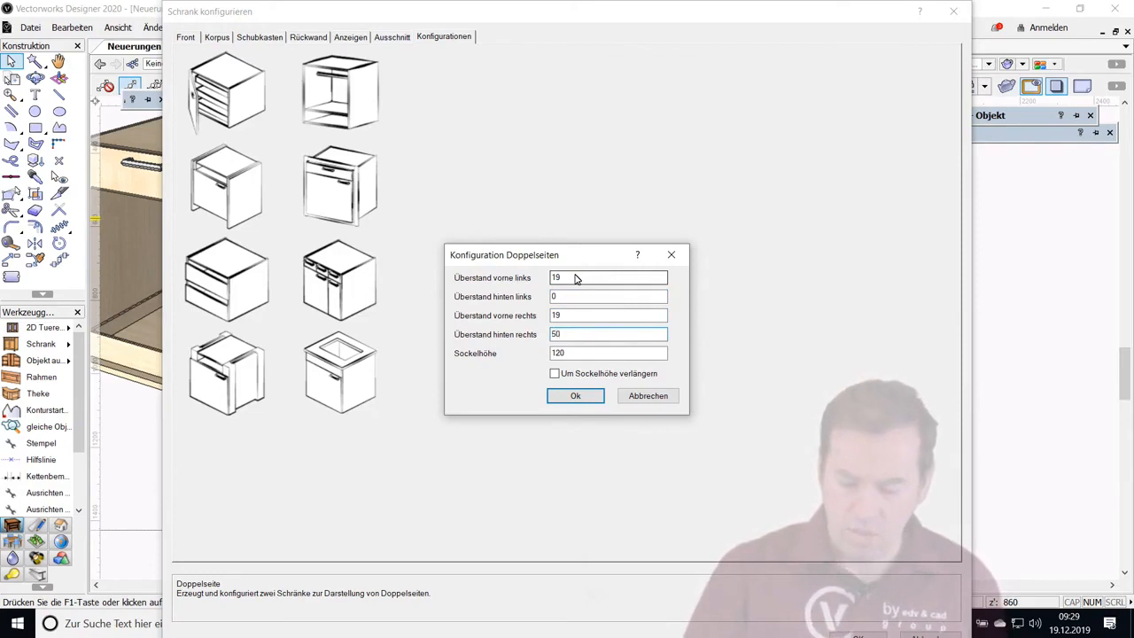
left_click(576, 396)
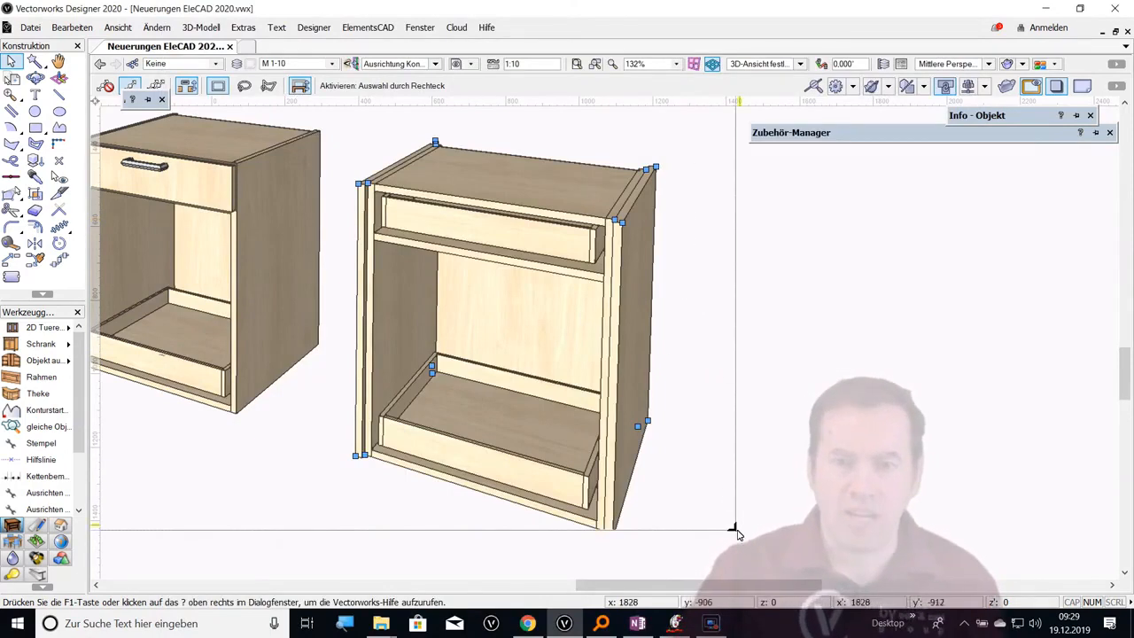
mouse_move(733, 527)
left_mouse_down()
mouse_move(824, 580)
mouse_move(786, 491)
mouse_move(790, 471)
left_mouse_up()
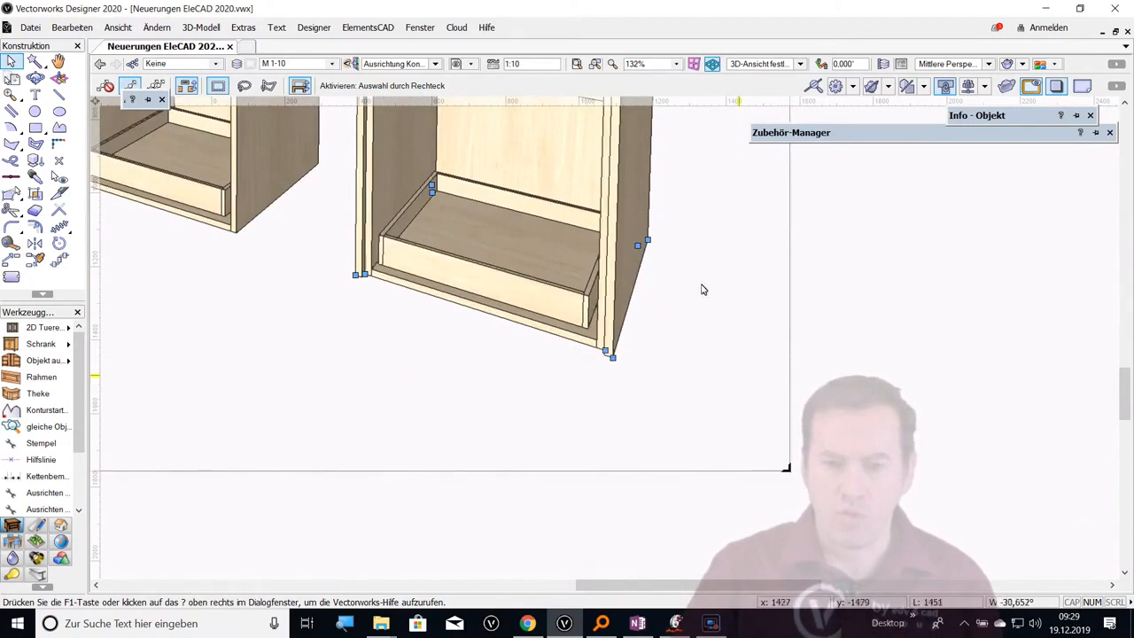
middle_click_drag(571, 219, 642, 395)
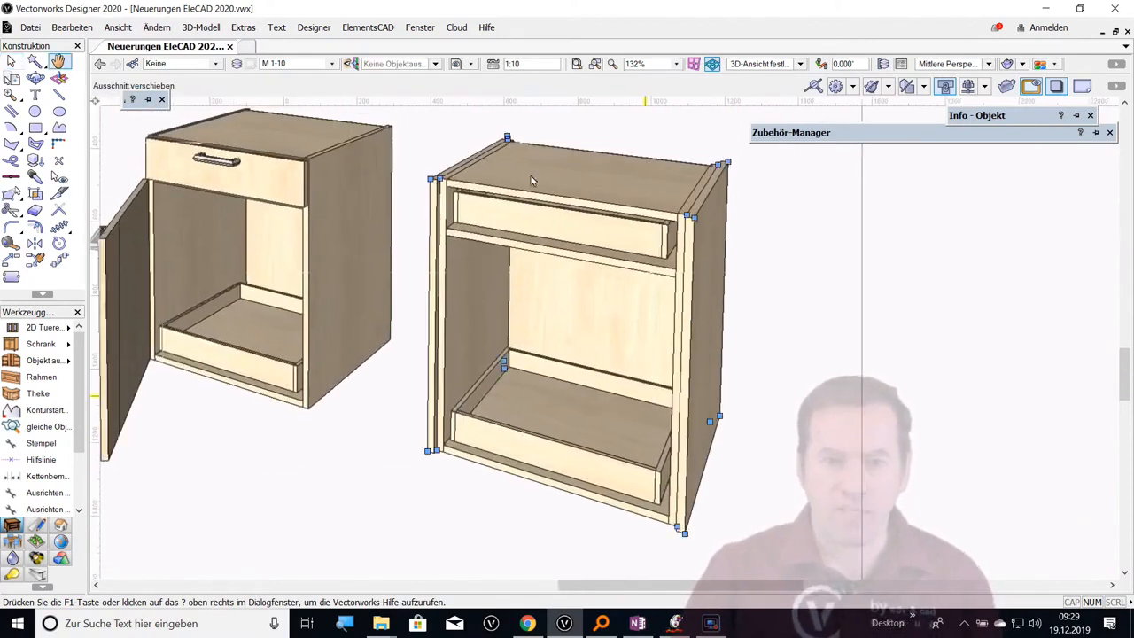
Start the Grifflose Front configuration for the cabinet with closed fronts, setting Segment Unten and Segment Mitte Unten to 20
left_click(11, 95)
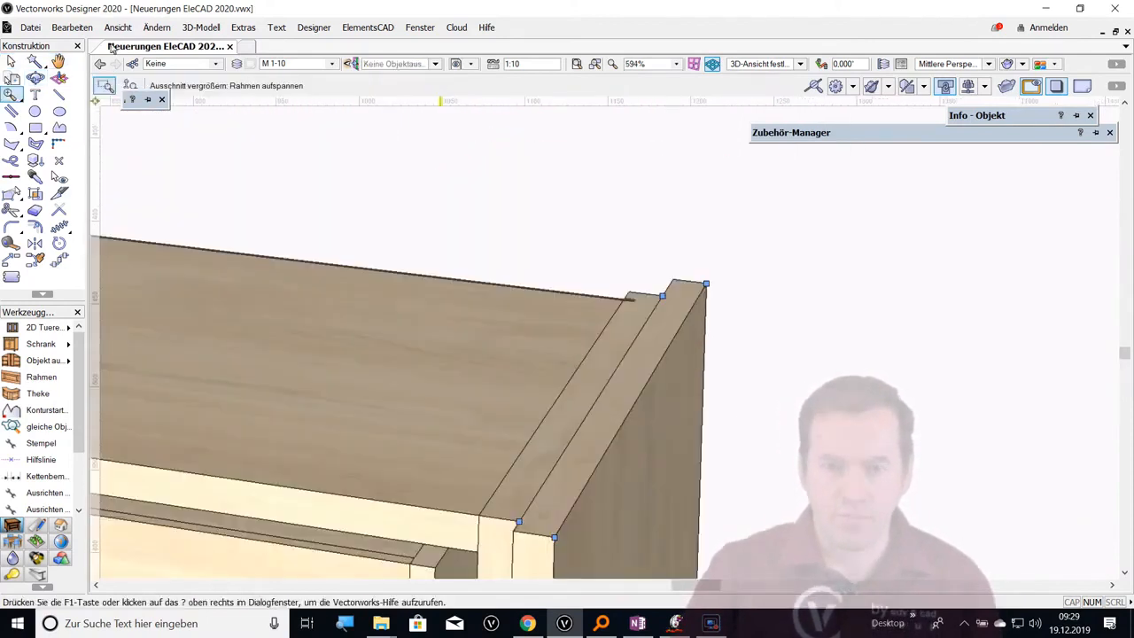
left_click(100, 63)
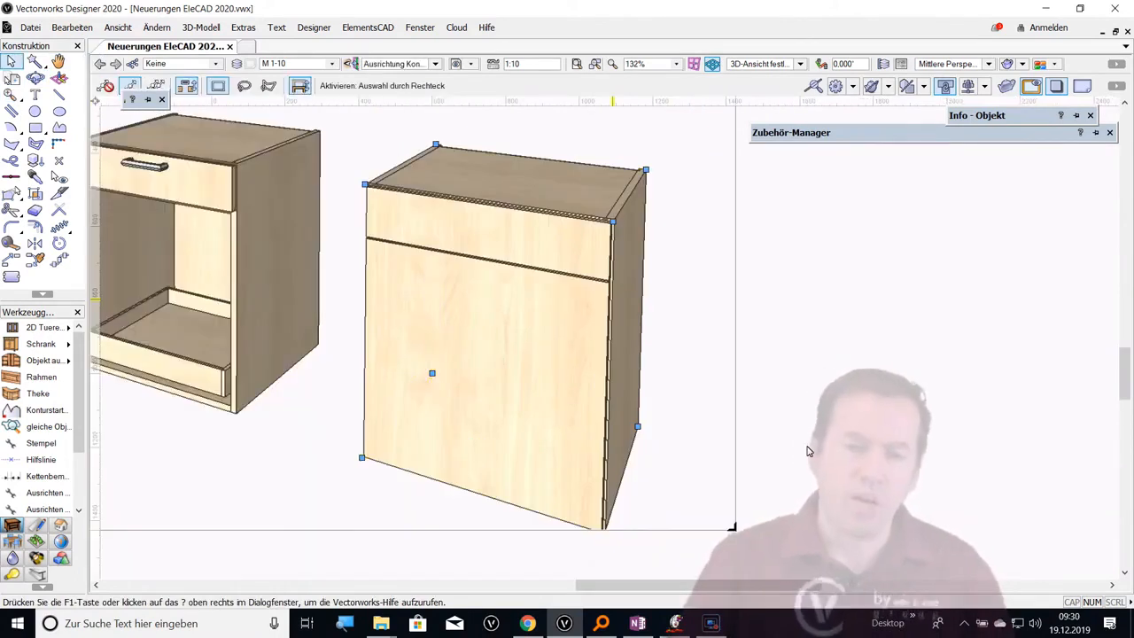
double_click(608, 295)
left_click(395, 36)
left_click(439, 36)
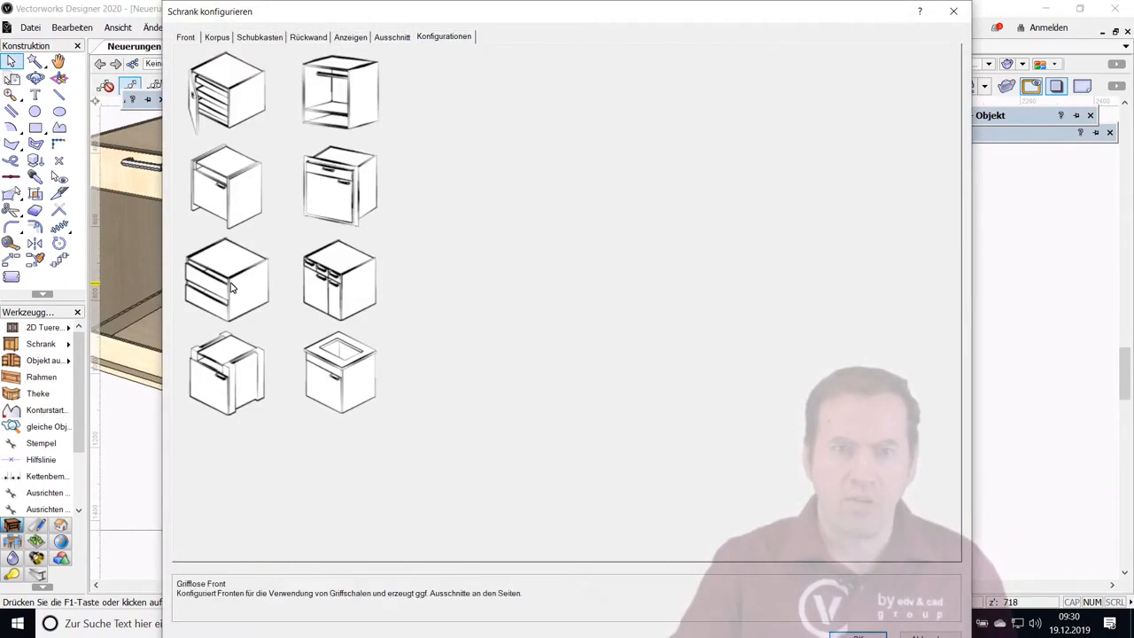
left_click(230, 285)
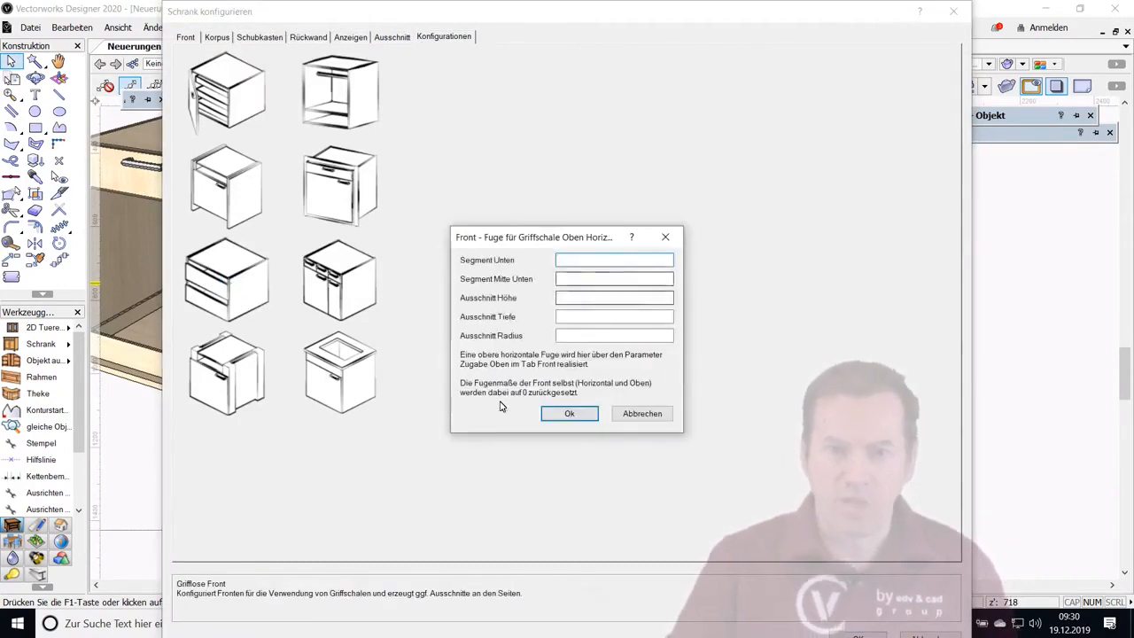
left_click(577, 265)
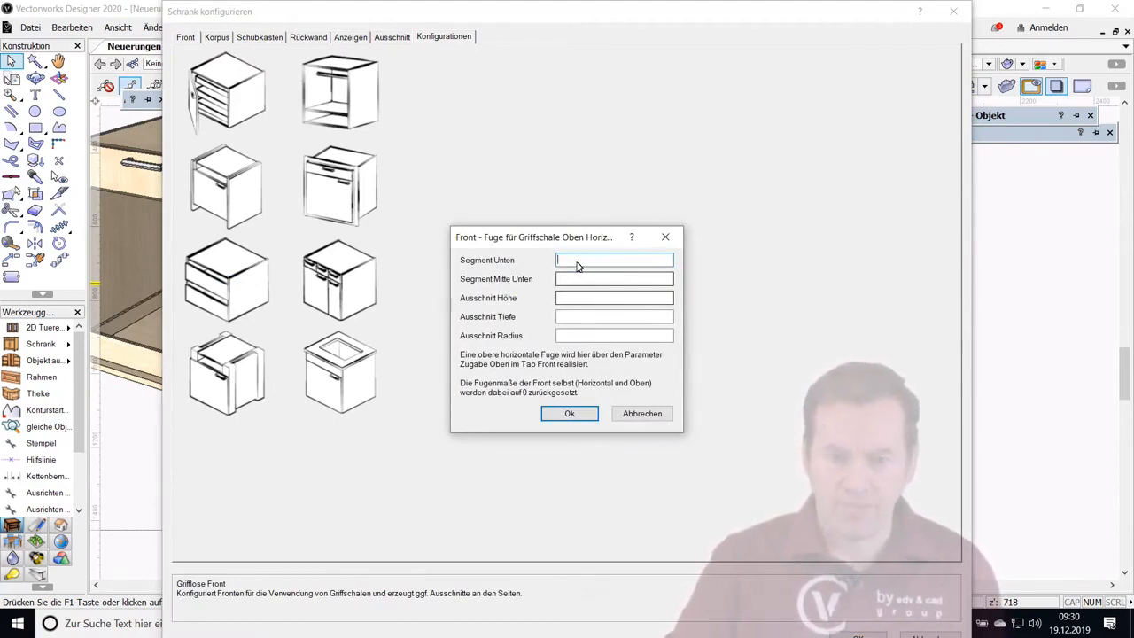
type("20")
left_click(566, 281)
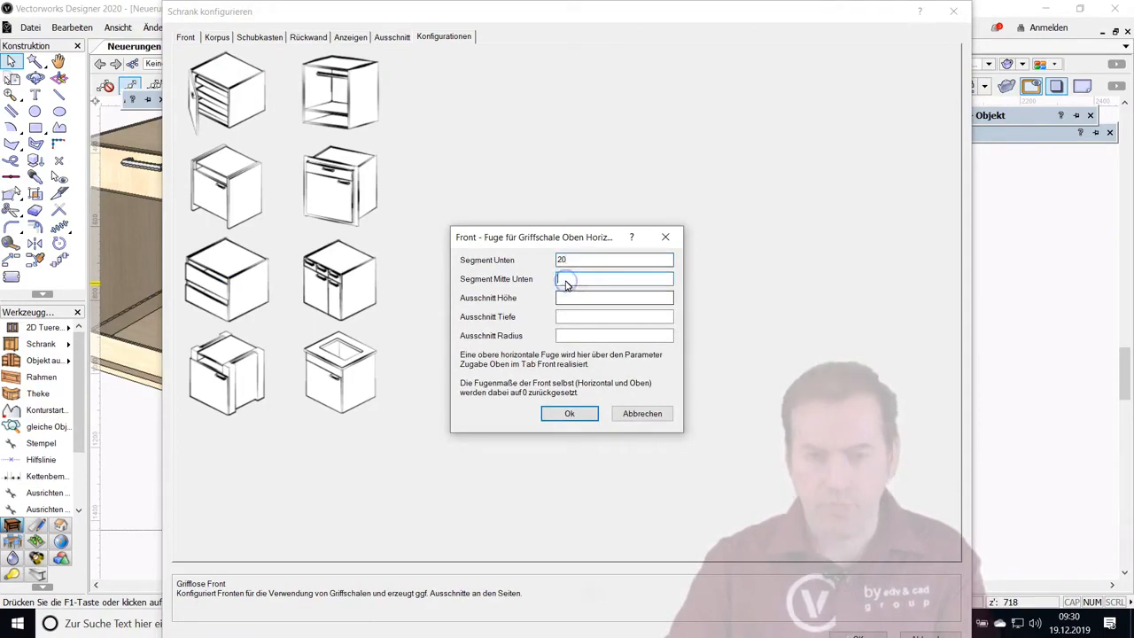
Set the handleless front's cutout height to 30, depth to 15 and radius to 5, and apply the configuration
left_click(570, 302)
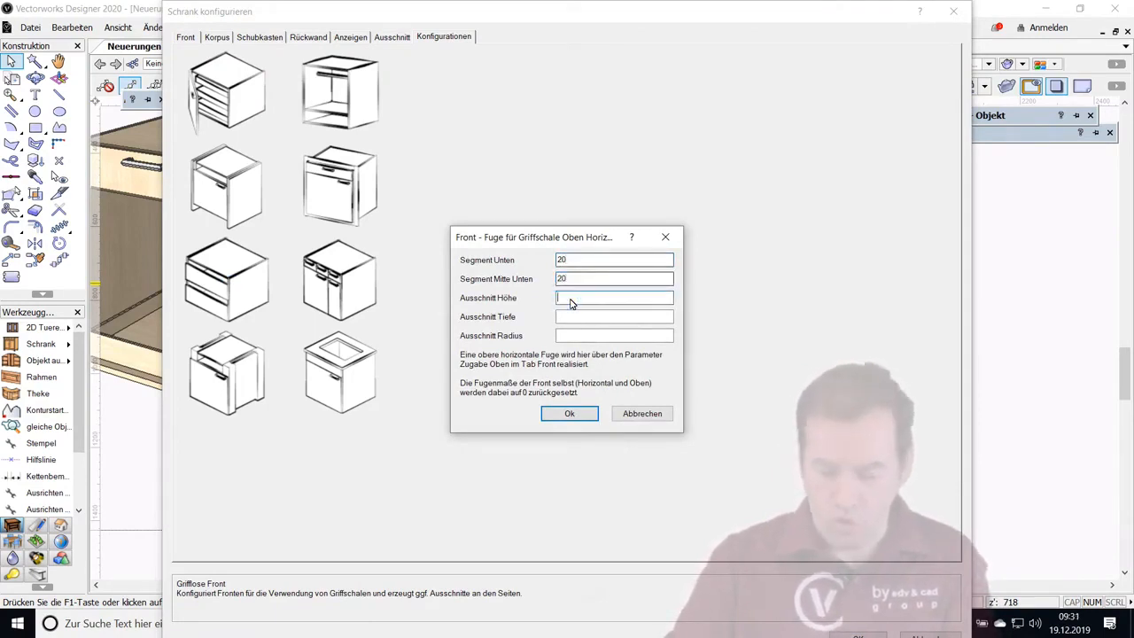
left_click(563, 323)
type("15")
left_click(572, 337)
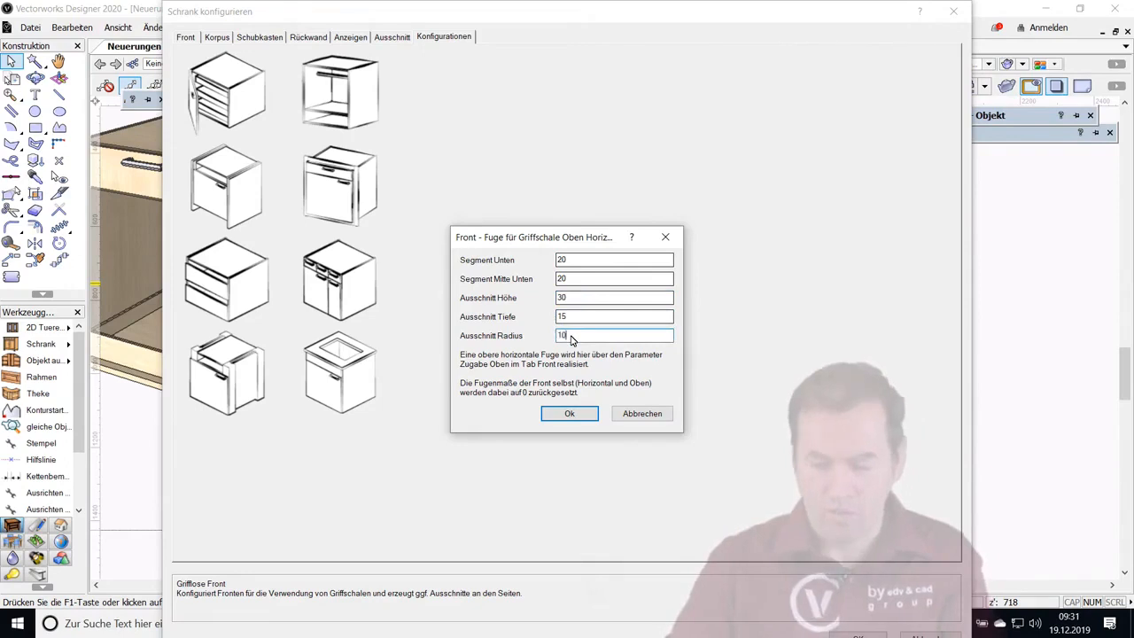
type("5")
left_click(582, 414)
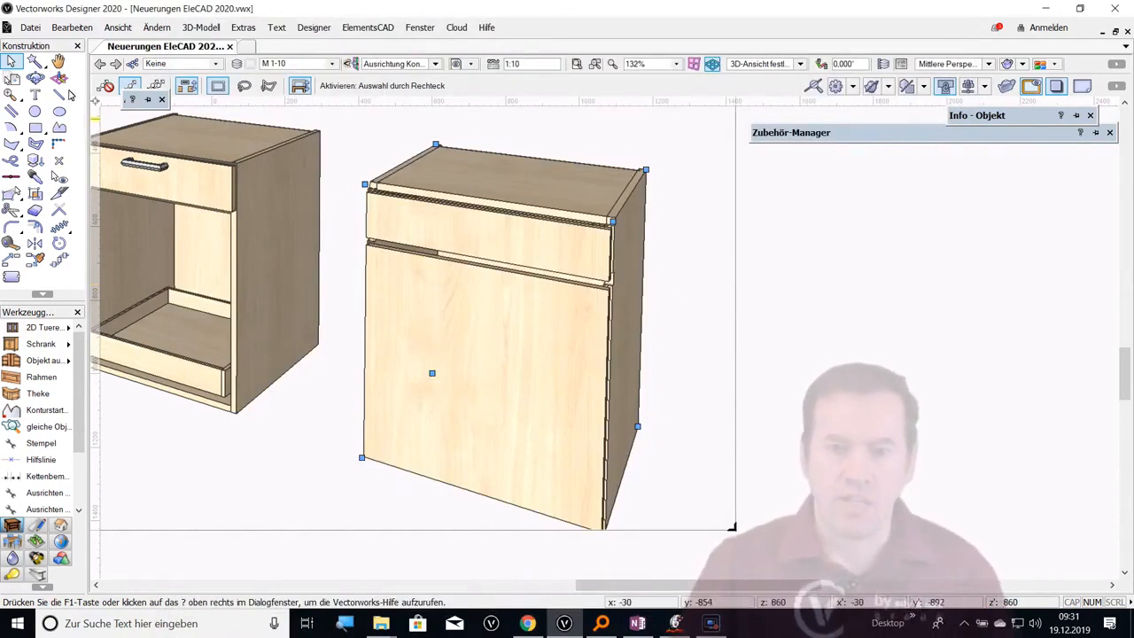
Configure a worktop with a cutout (Ausschnitt Deckel) using a corner radius of 50 and upright traverses 70 wide
left_click(34, 78)
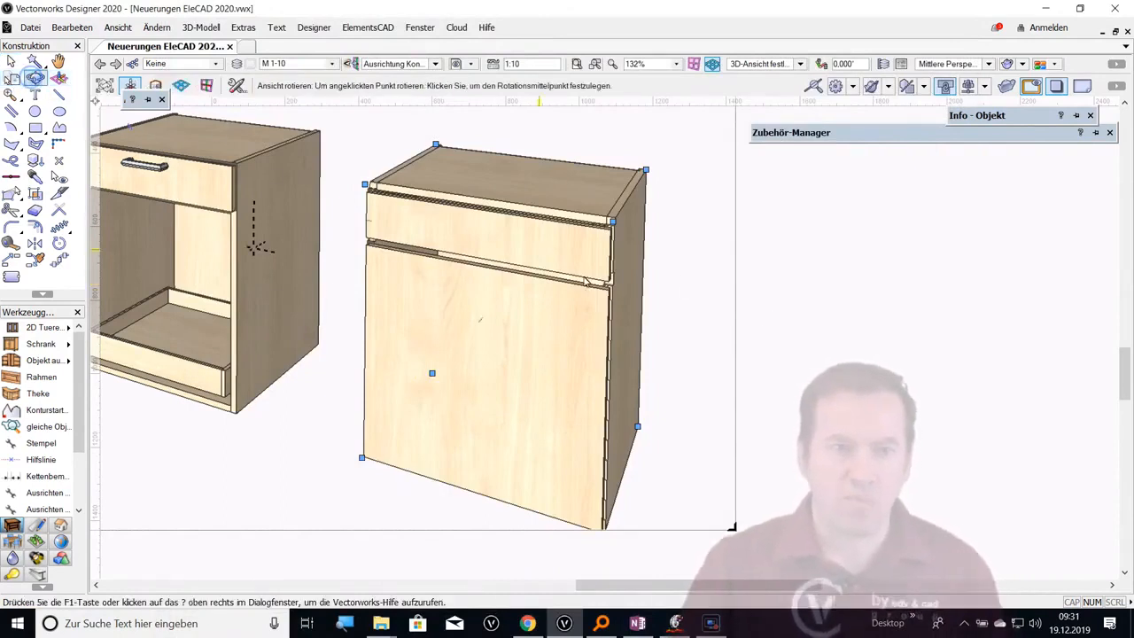
left_click_drag(619, 282, 598, 263)
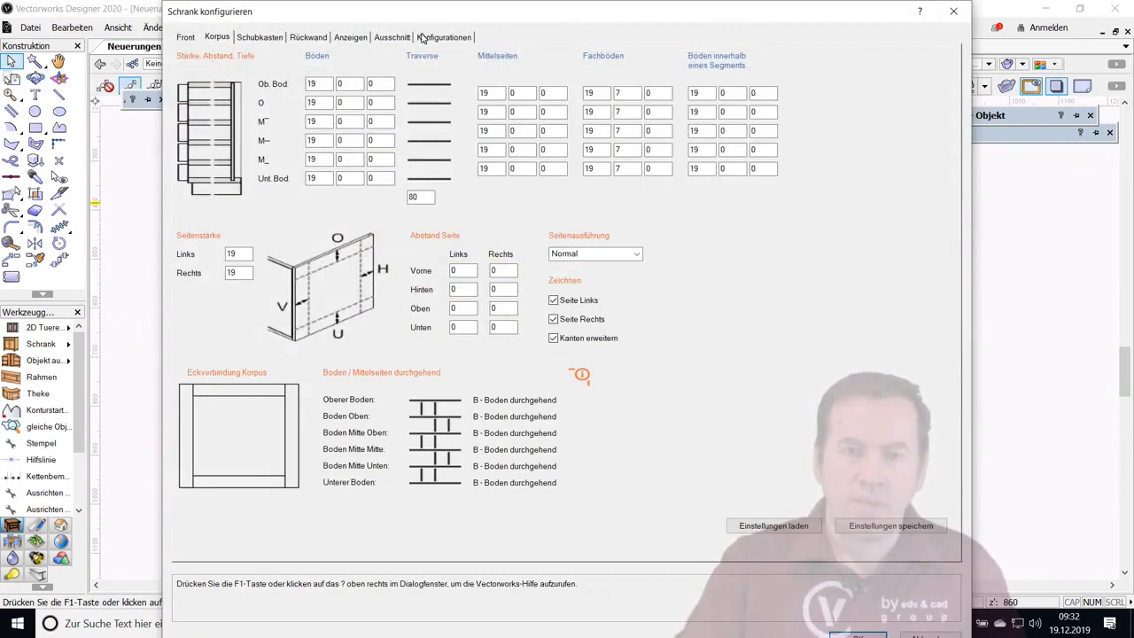
left_click(437, 37)
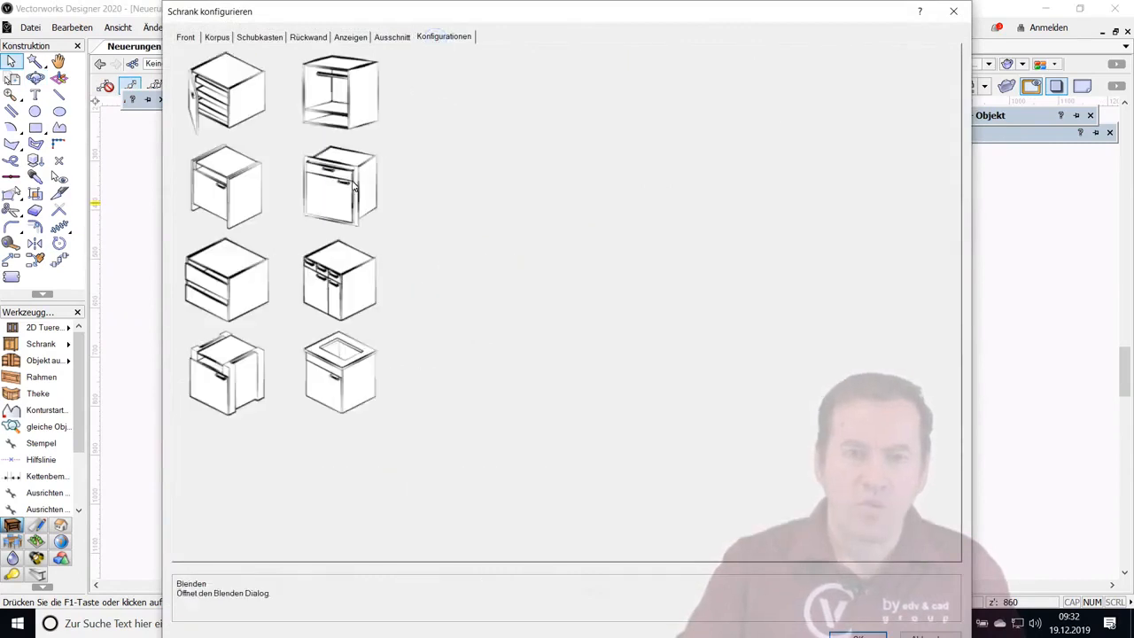
left_click(344, 376)
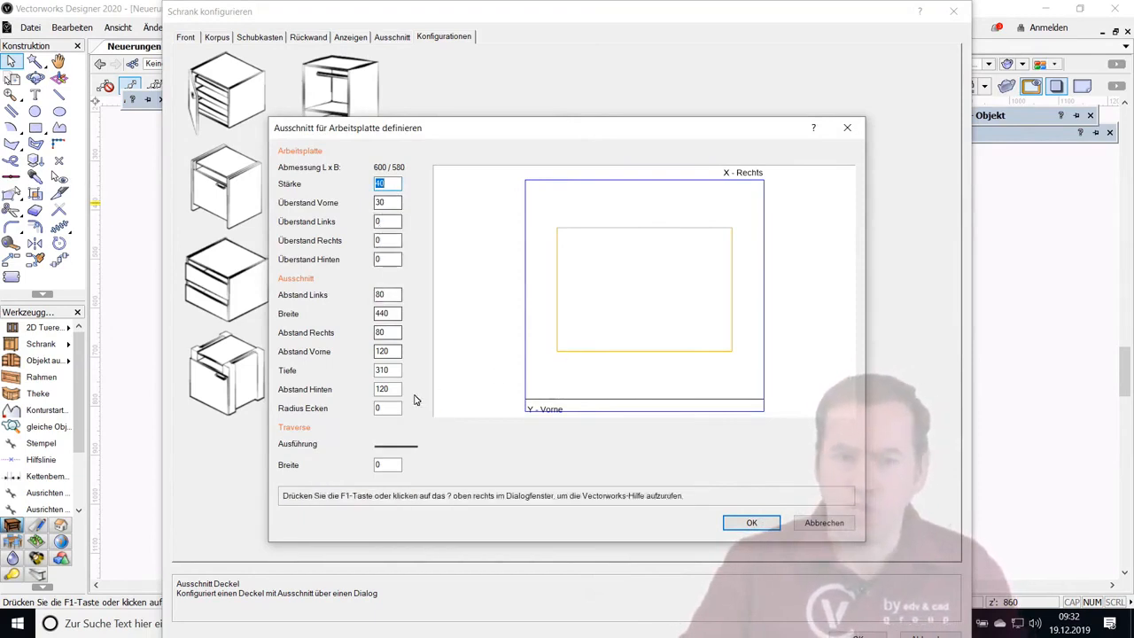
left_click(393, 294)
left_click(395, 314)
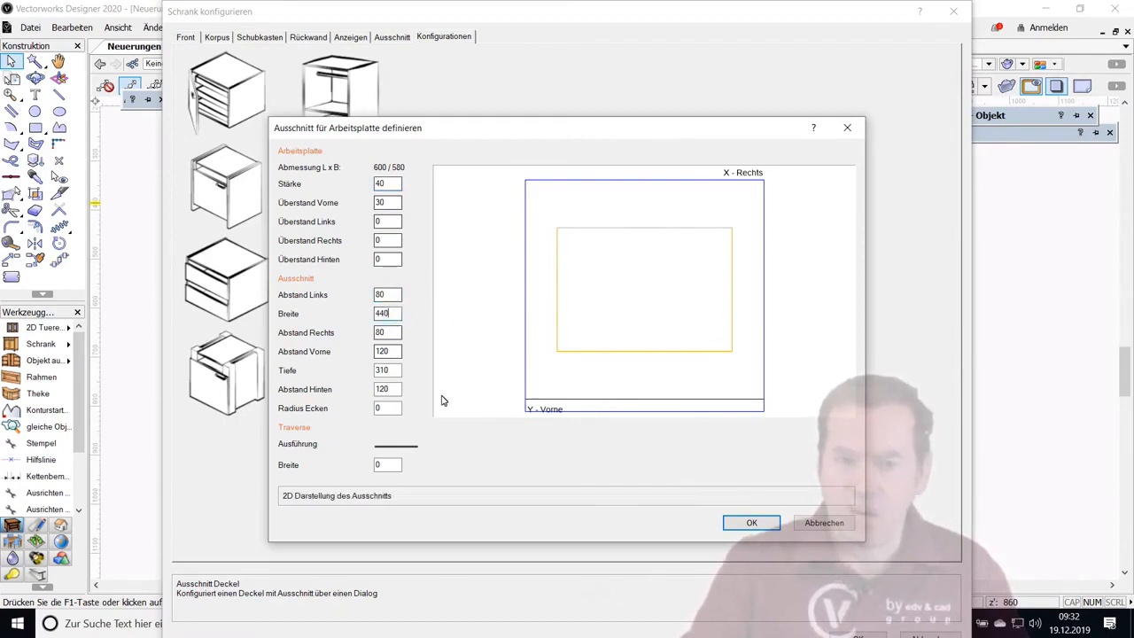
left_click(381, 408)
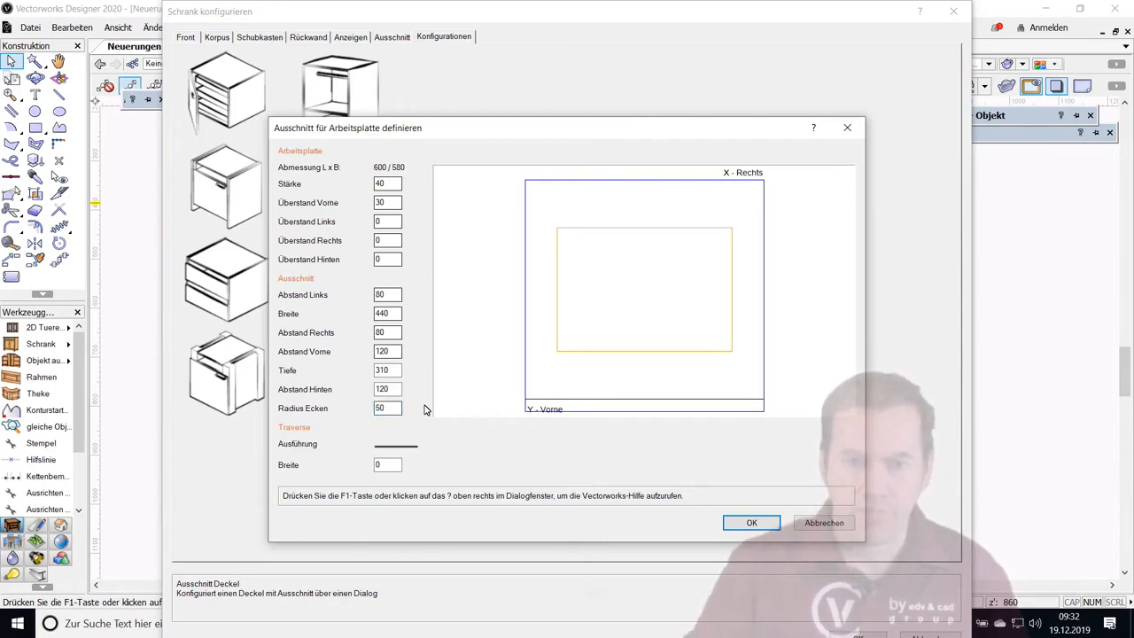
left_click(397, 453)
left_click(397, 453)
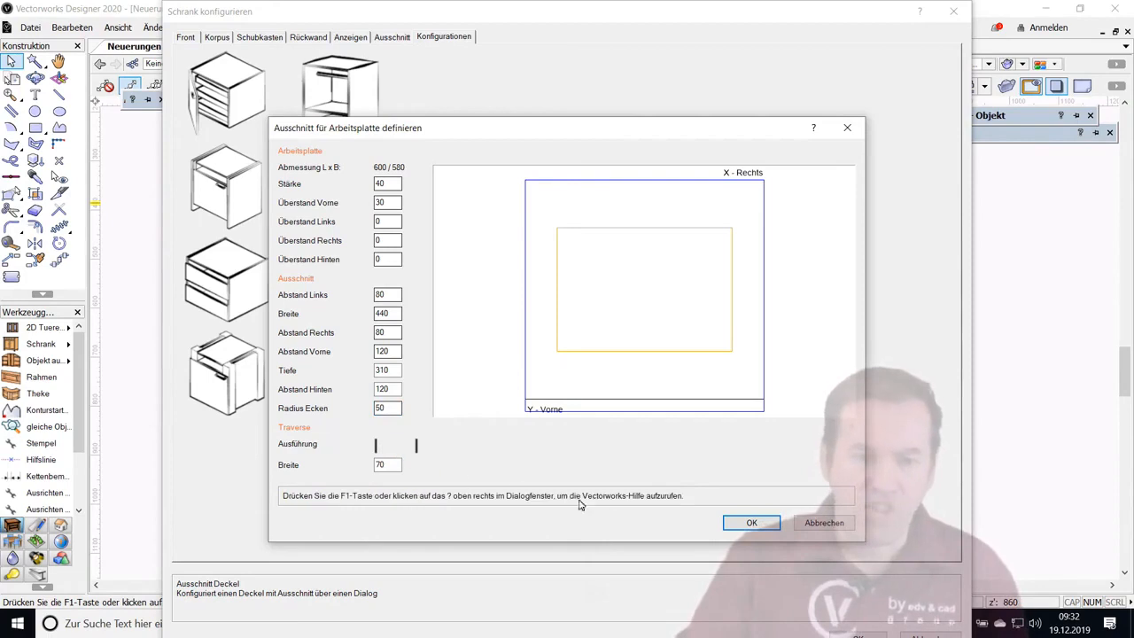
left_click(751, 523)
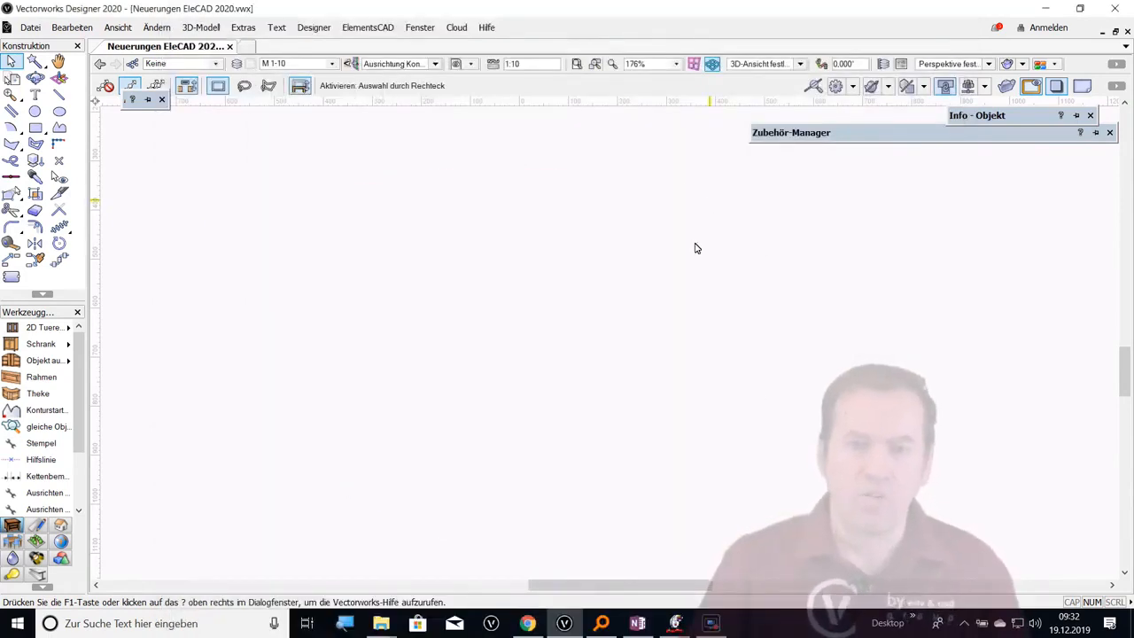
Bring the cabinet's worktop into view and examine its cutout
scroll(663, 301, "down", 4)
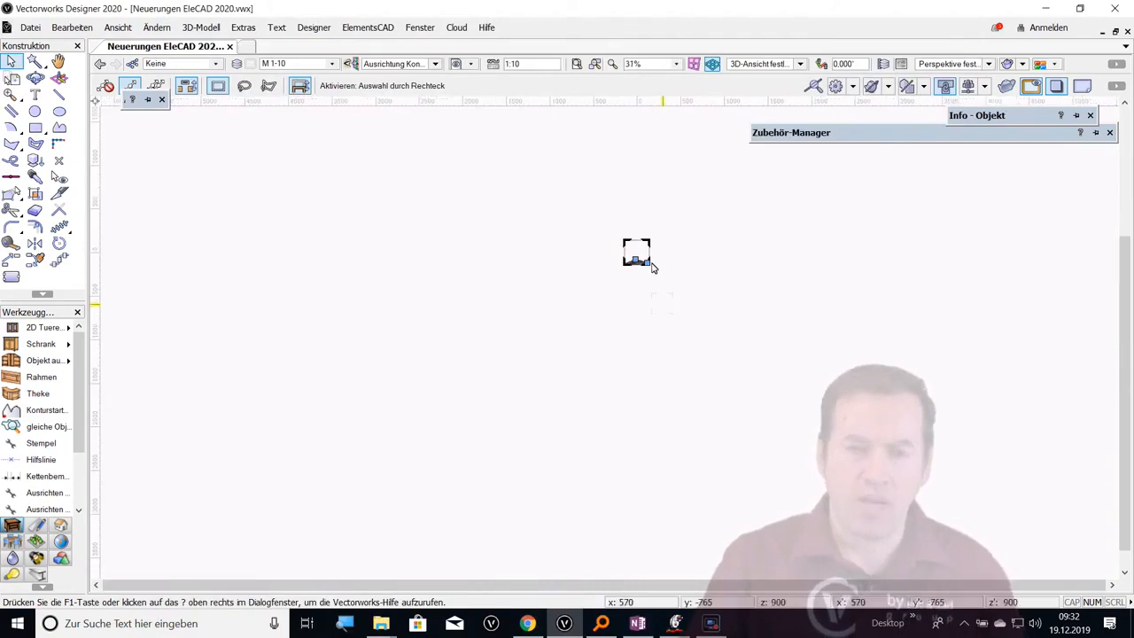
scroll(650, 271, "up", 4)
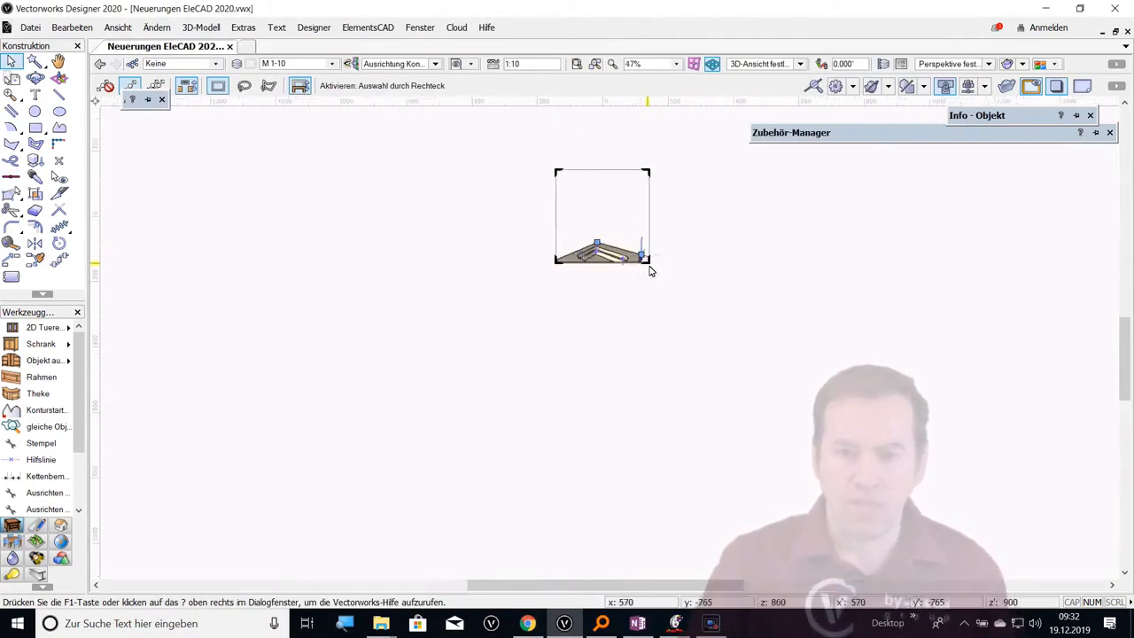
left_click_drag(648, 265, 748, 358)
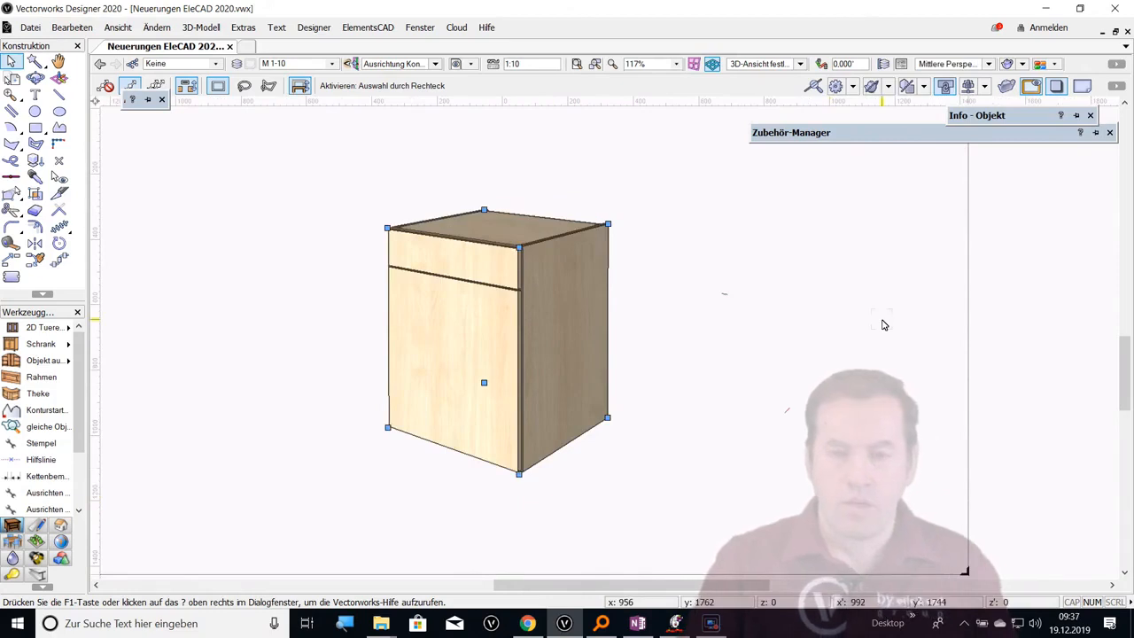
Set the width (Breite) of the selected cabinet to 1000
mouse_move(997, 117)
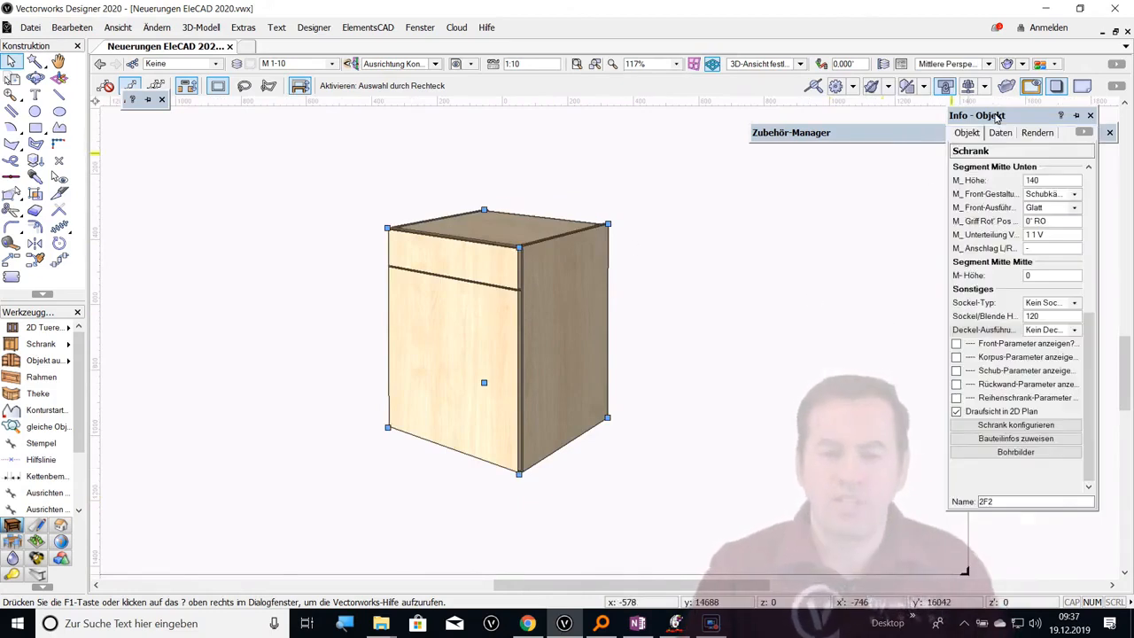
left_click(1087, 262)
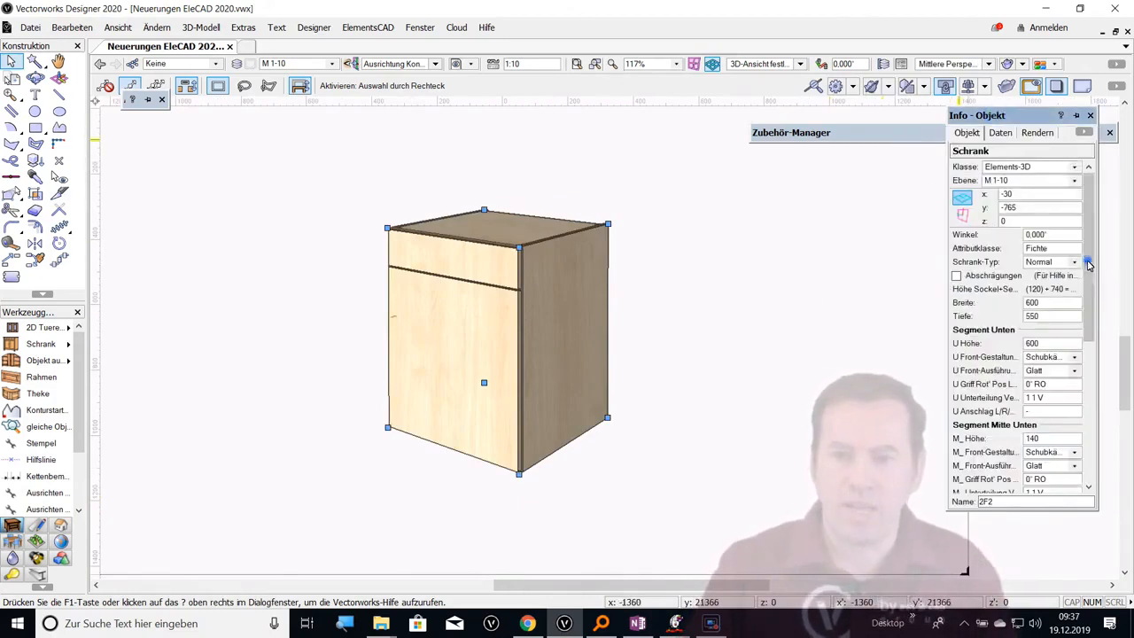
left_click(1048, 302)
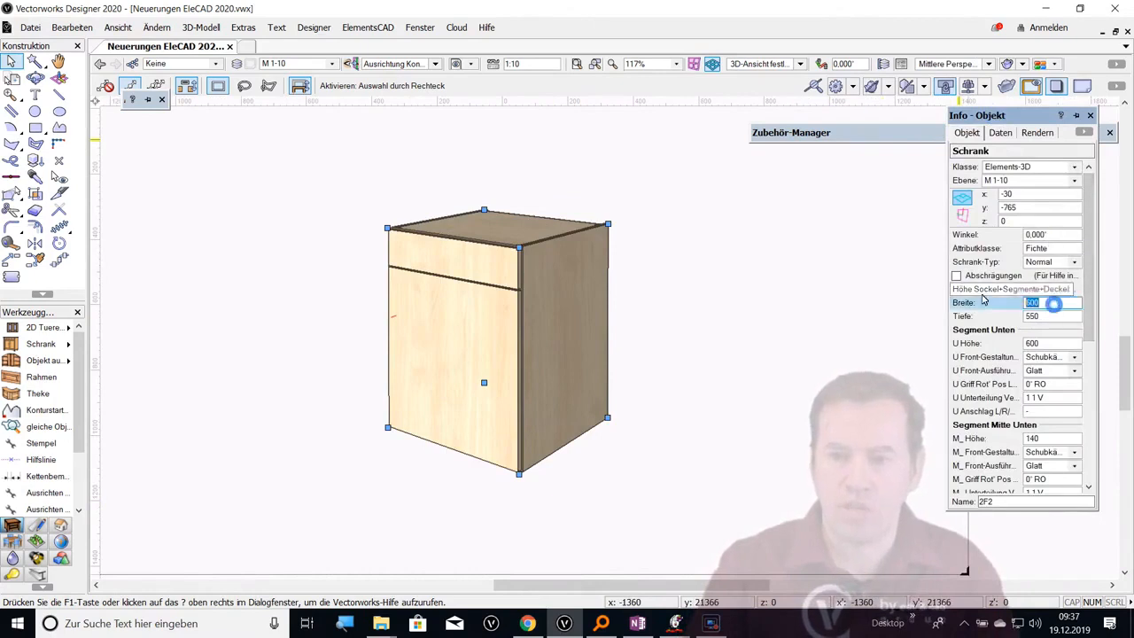
type("1000")
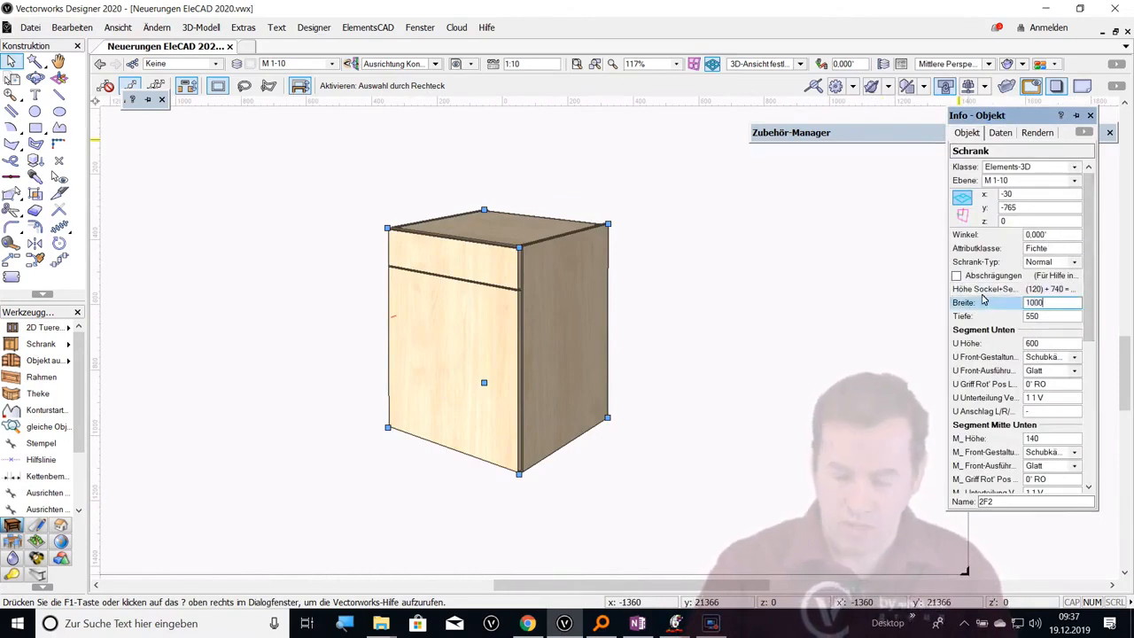
key("Return")
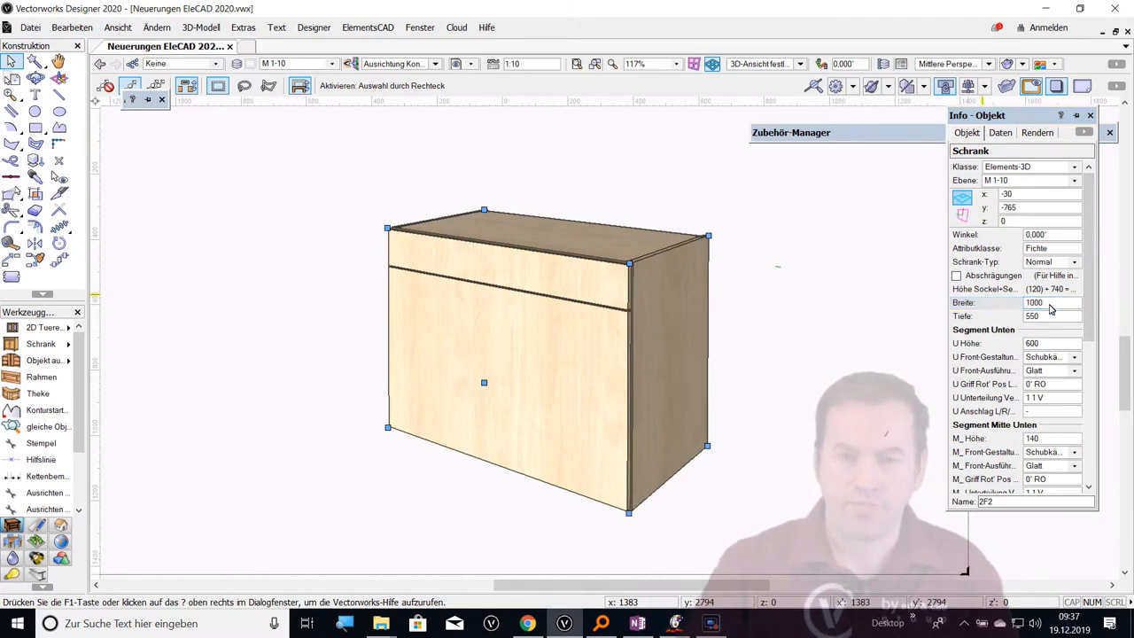
Widen the selected cabinet to a Breite of 1500
left_click(978, 303)
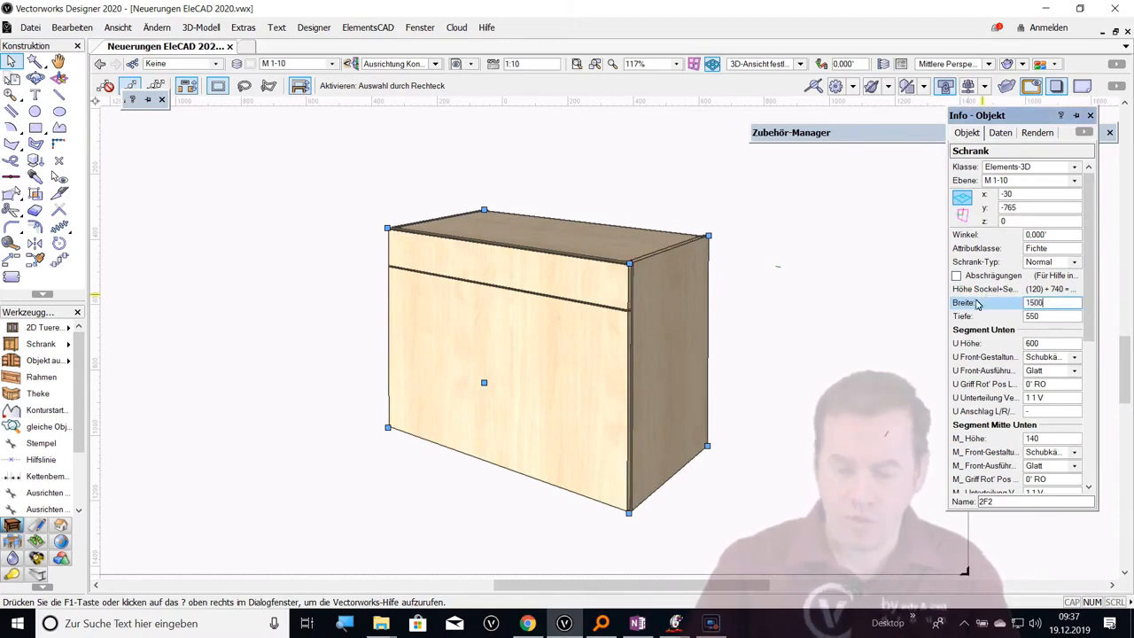
type("1500")
key("Return")
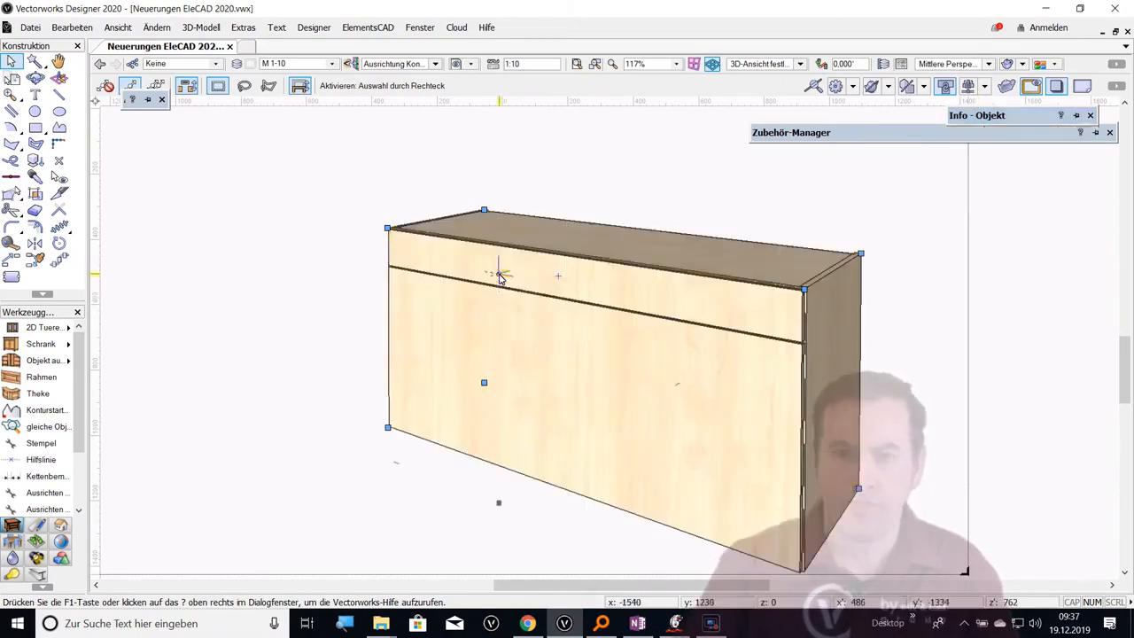
Divide the front of Segment Unten into three by setting its subdivision (Unterteilung) to 3
scroll(462, 274, "down", 2)
mouse_move(1017, 267)
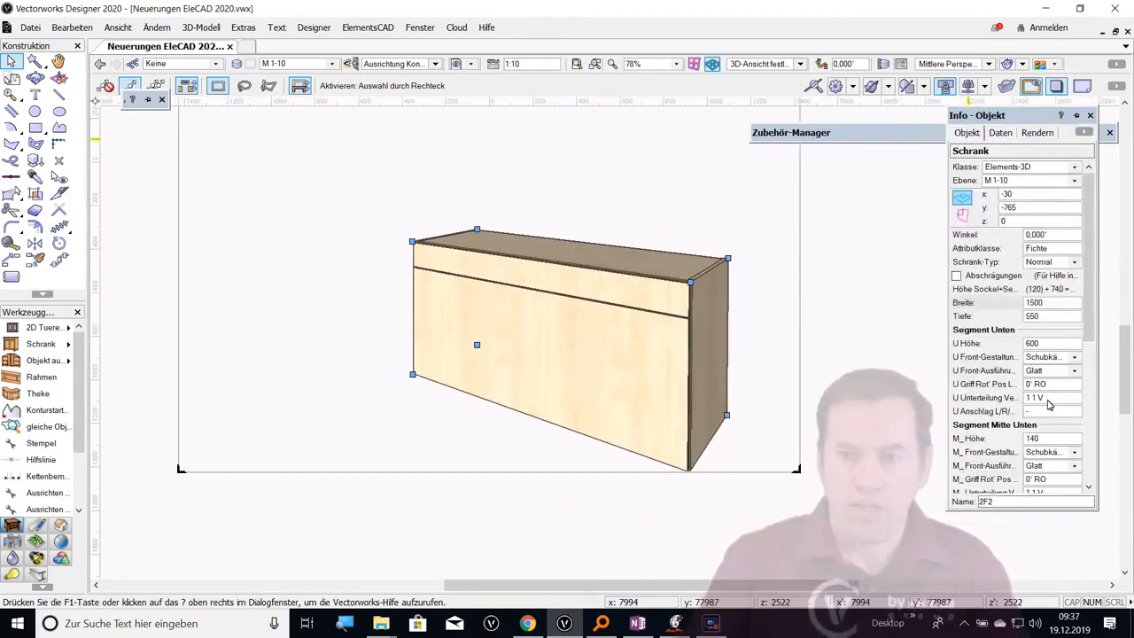
left_click(1048, 399)
type("3 1 V")
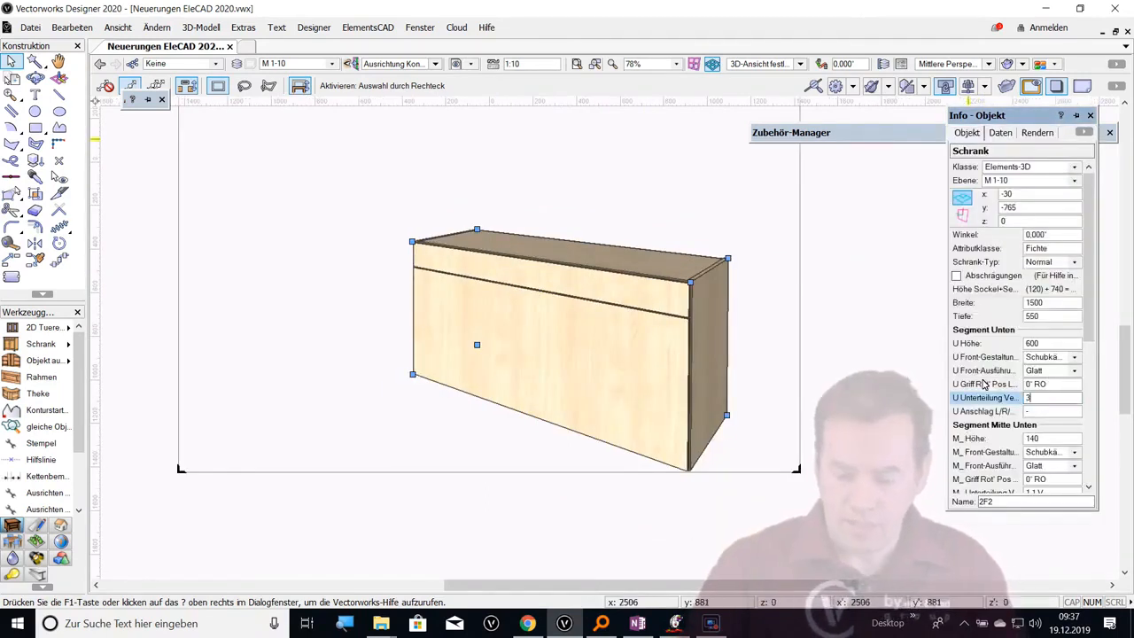
key("Return")
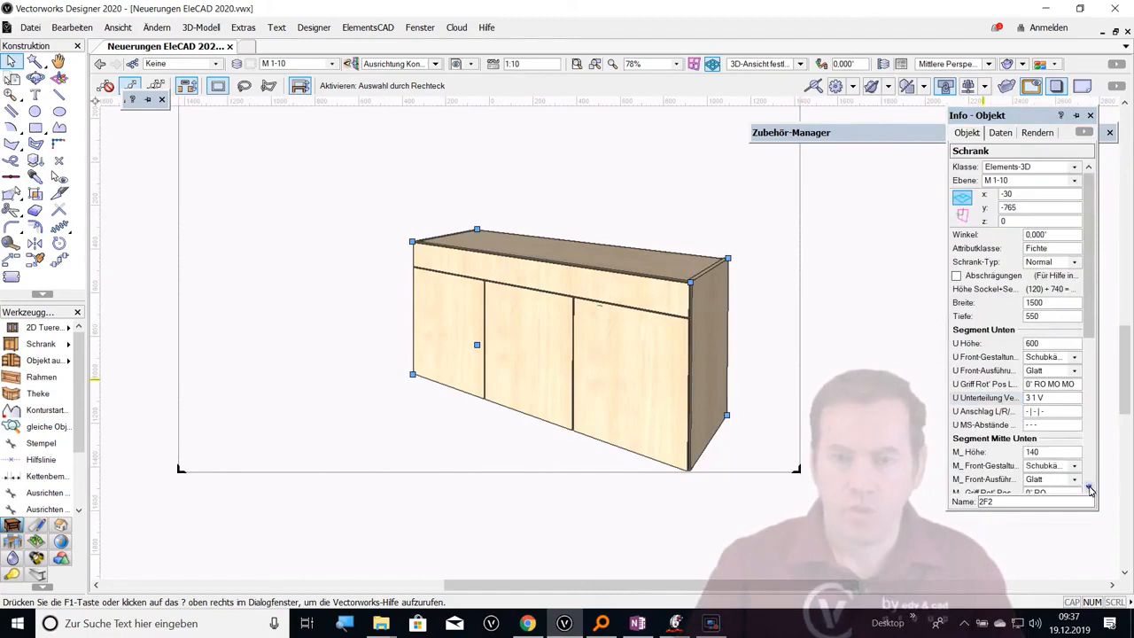
Divide the front of Segment Mitte Unten into three by setting its subdivision (Unterteilung) to 3
left_click(1089, 487)
left_click(1050, 452)
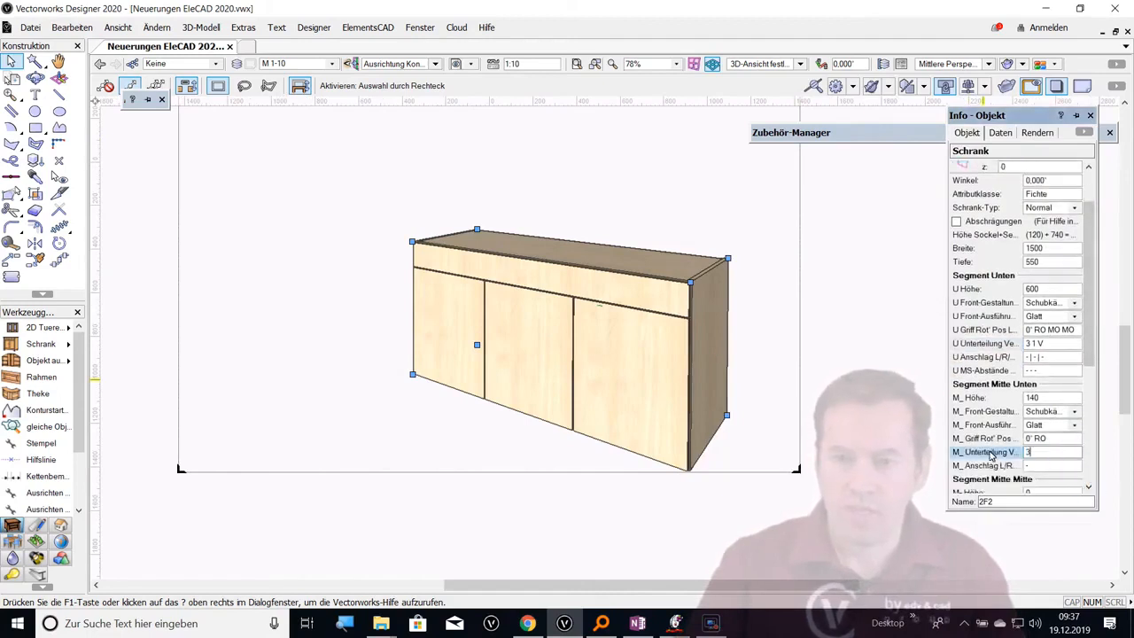
type("3")
key("Return")
Duplicate the three-part cabinet once in a linear arrangement with an x offset of 1500, keeping the original
left_click(72, 27)
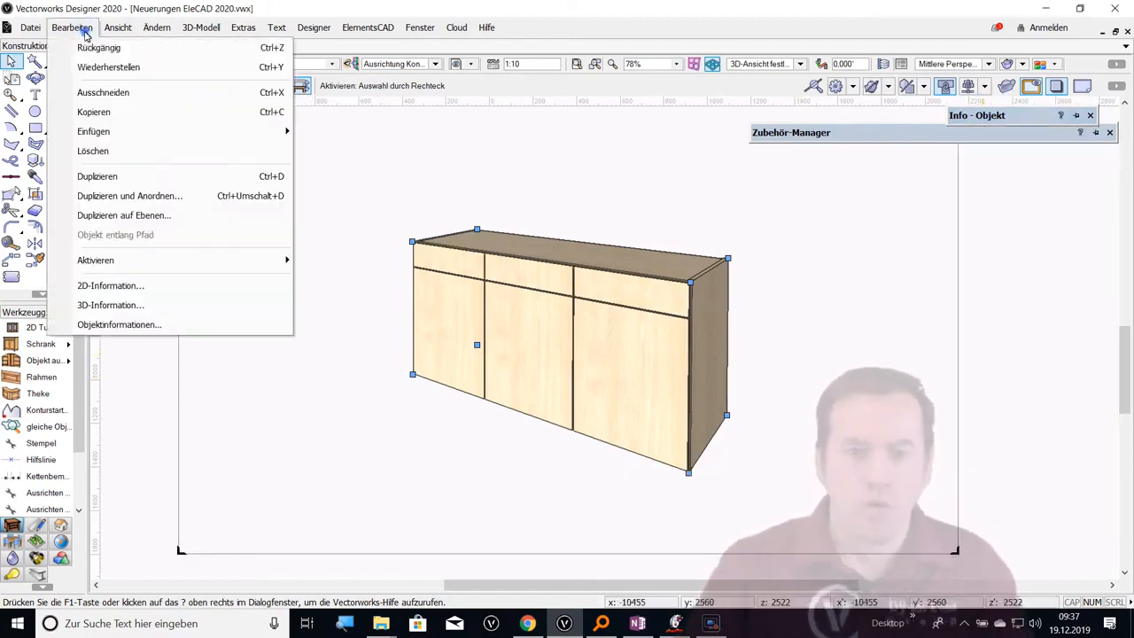
left_click(117, 195)
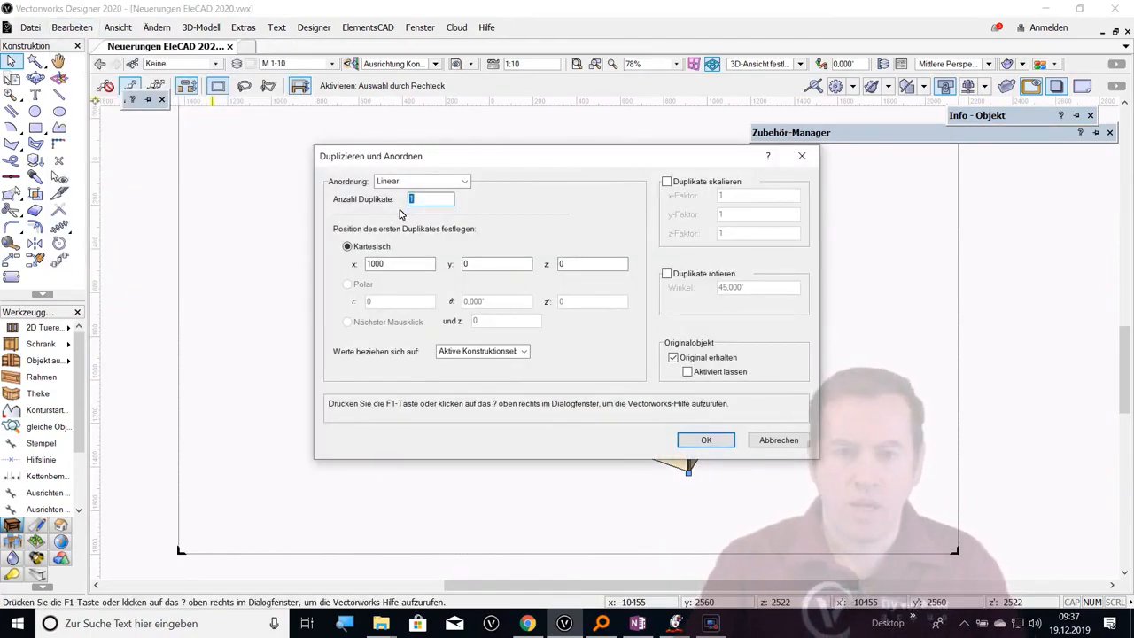
type("15")
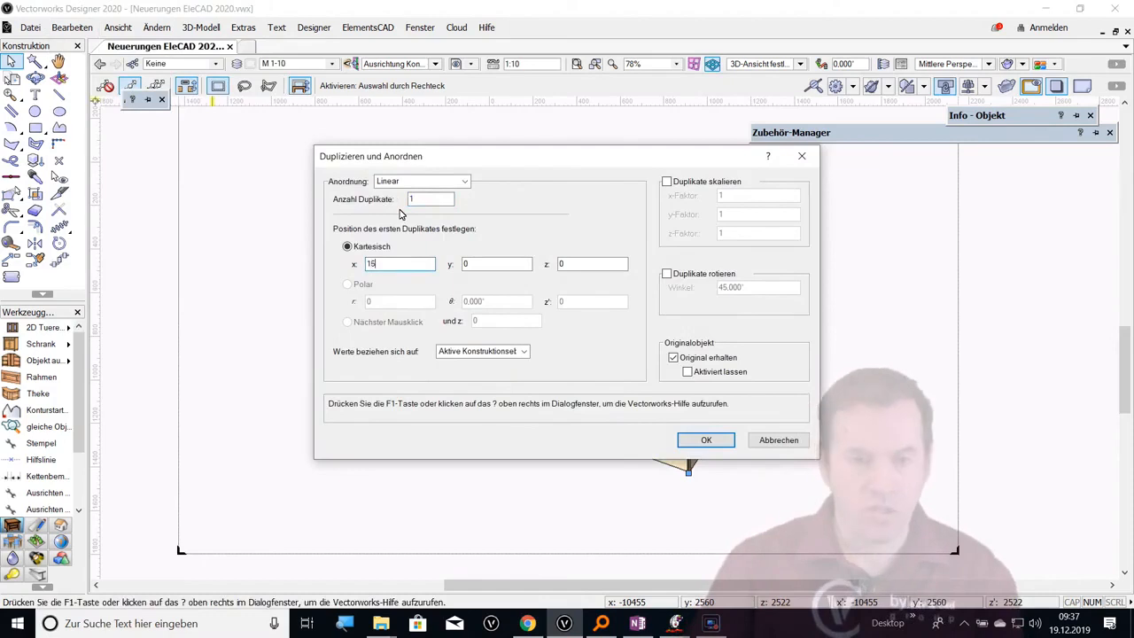
type("00")
key("Return")
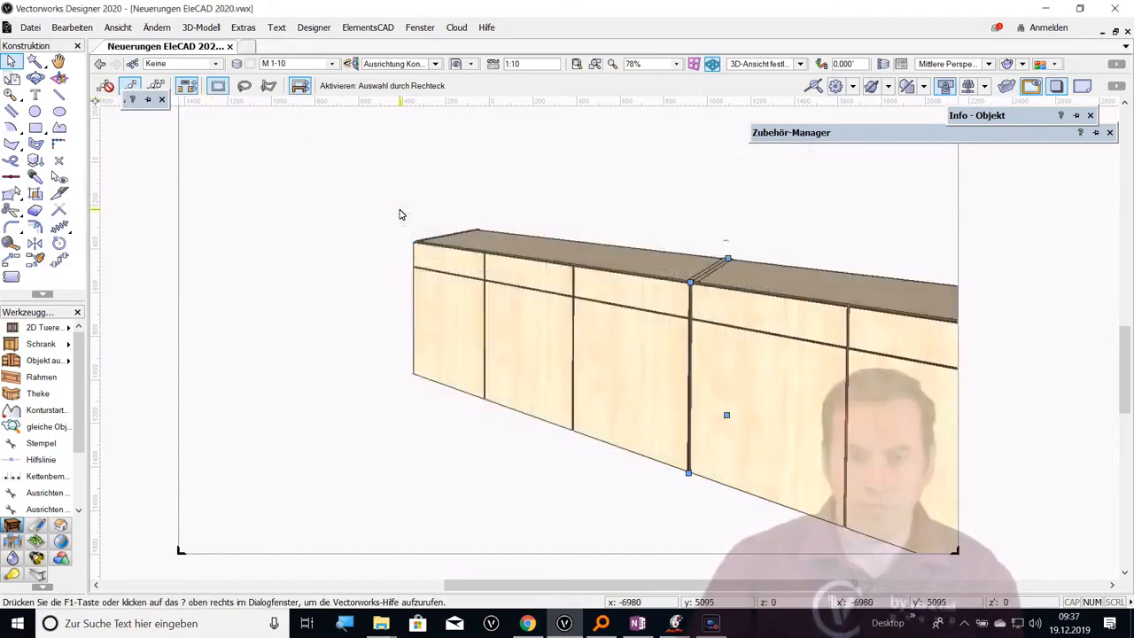
Set the Breite of the duplicated three-part cabinet to 500
mouse_move(976, 116)
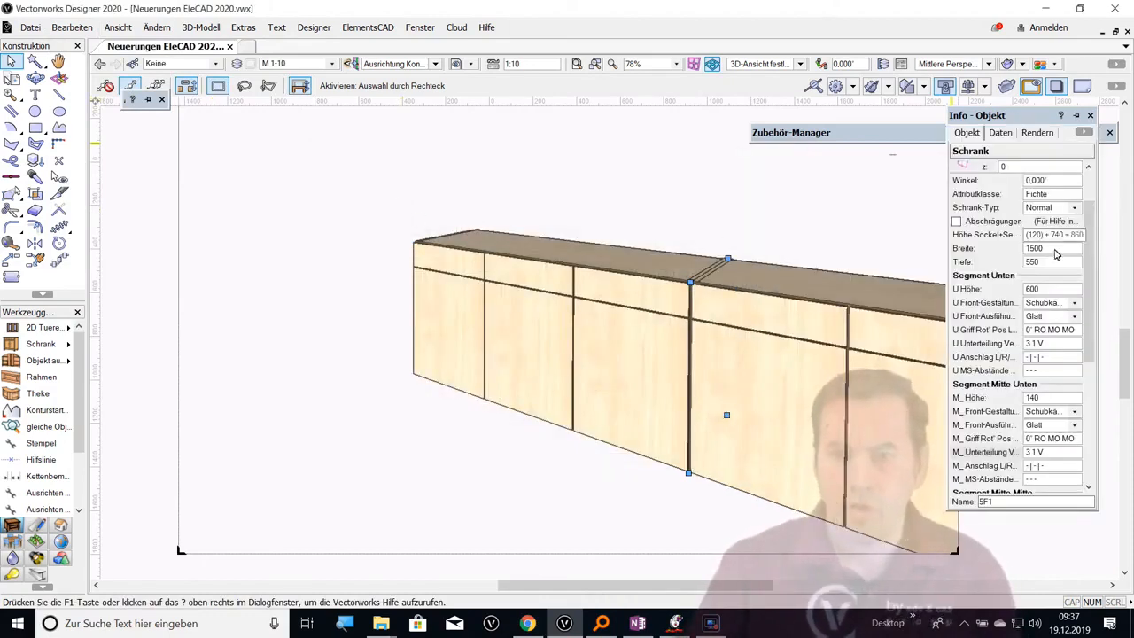
left_click(1052, 250)
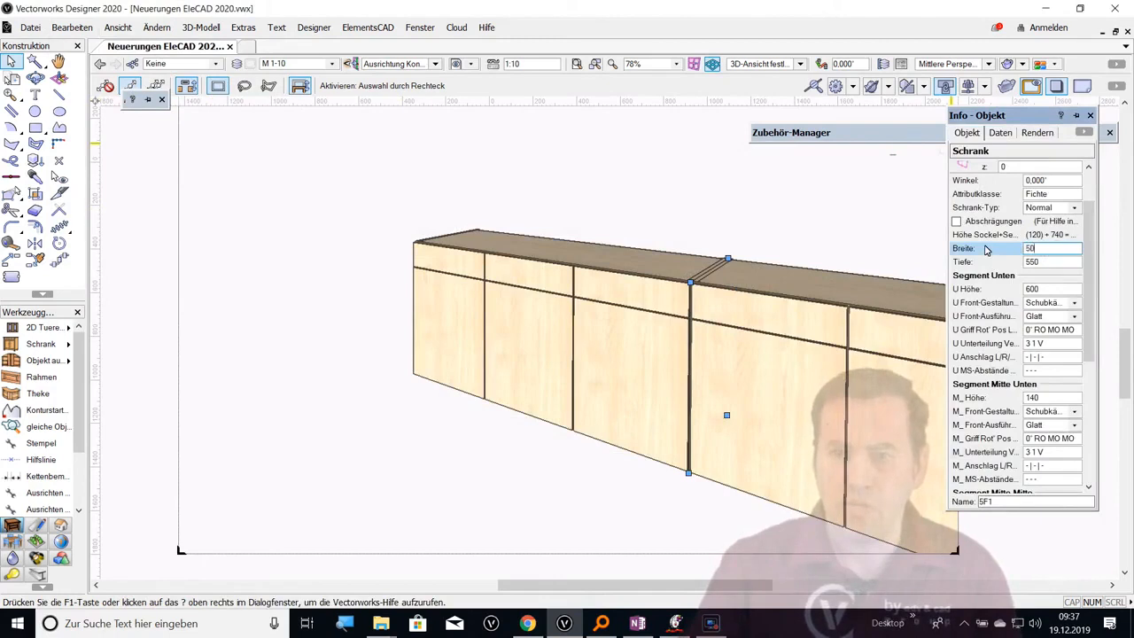
key("Return")
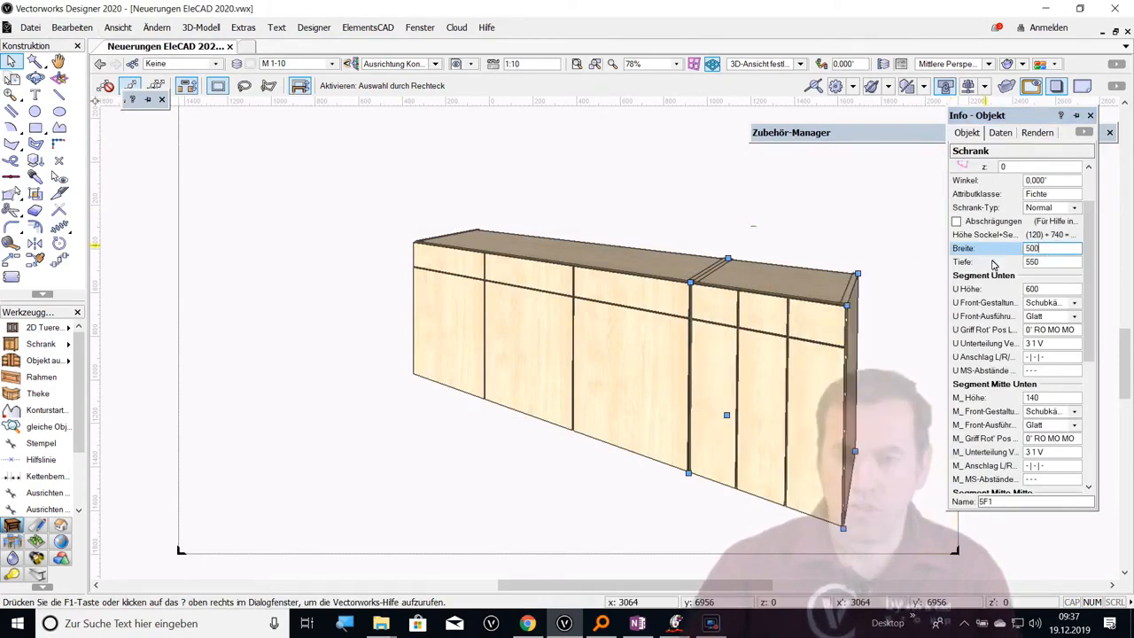
Remove the duplicate's fronts by setting Front-Gestaltung to Leer for both Segment Unten and Segment Mitte Unten
left_click(1050, 302)
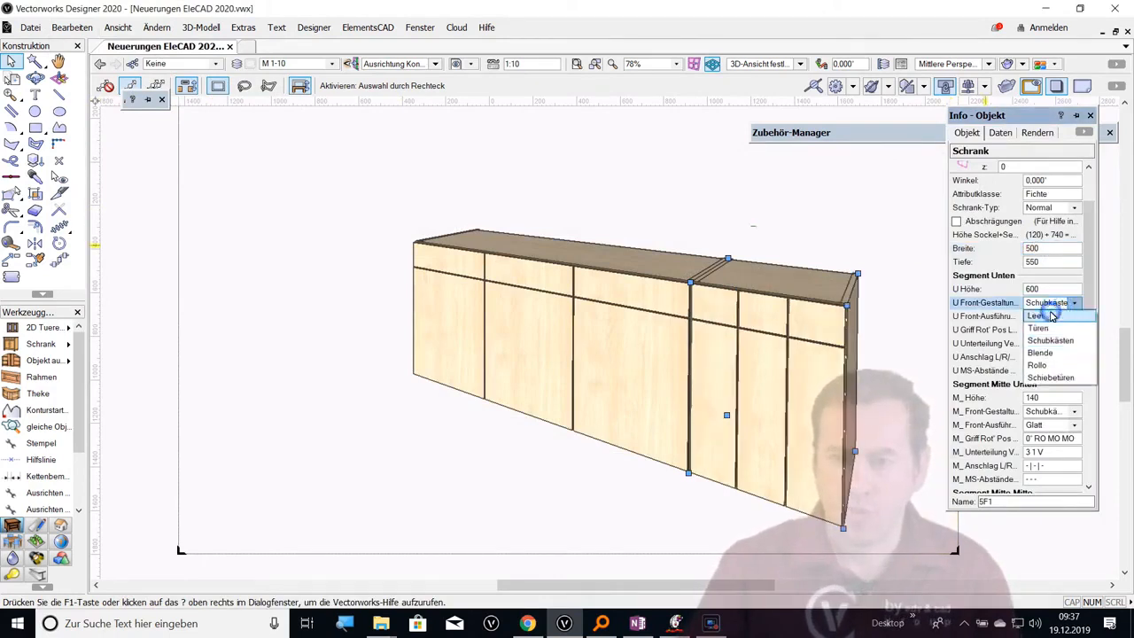
left_click(1053, 316)
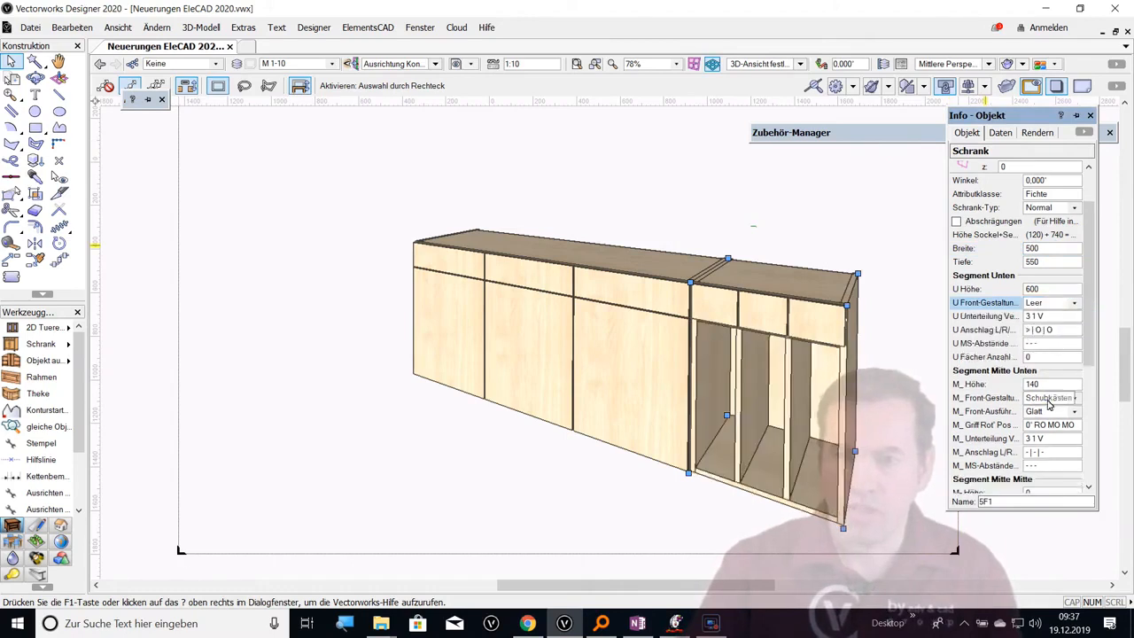
left_click(1052, 398)
left_click(1039, 413)
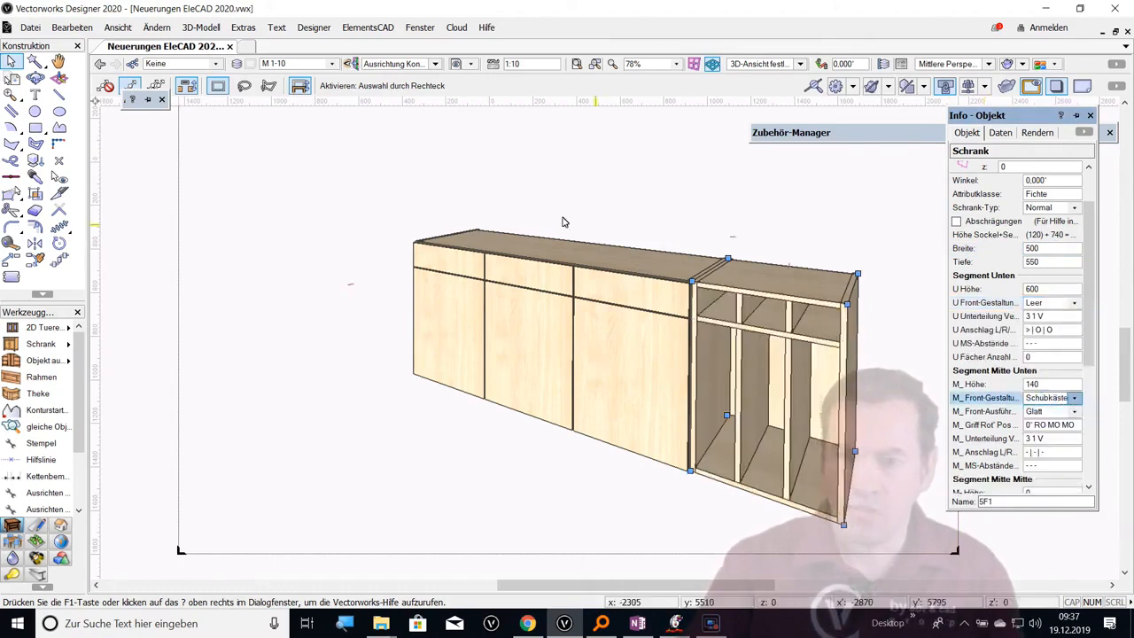
Create one Blende spanning both cabinets, with Stärke 19, Breite 50 and front distance (Abst V) 30 on all four sides
left_click(478, 255)
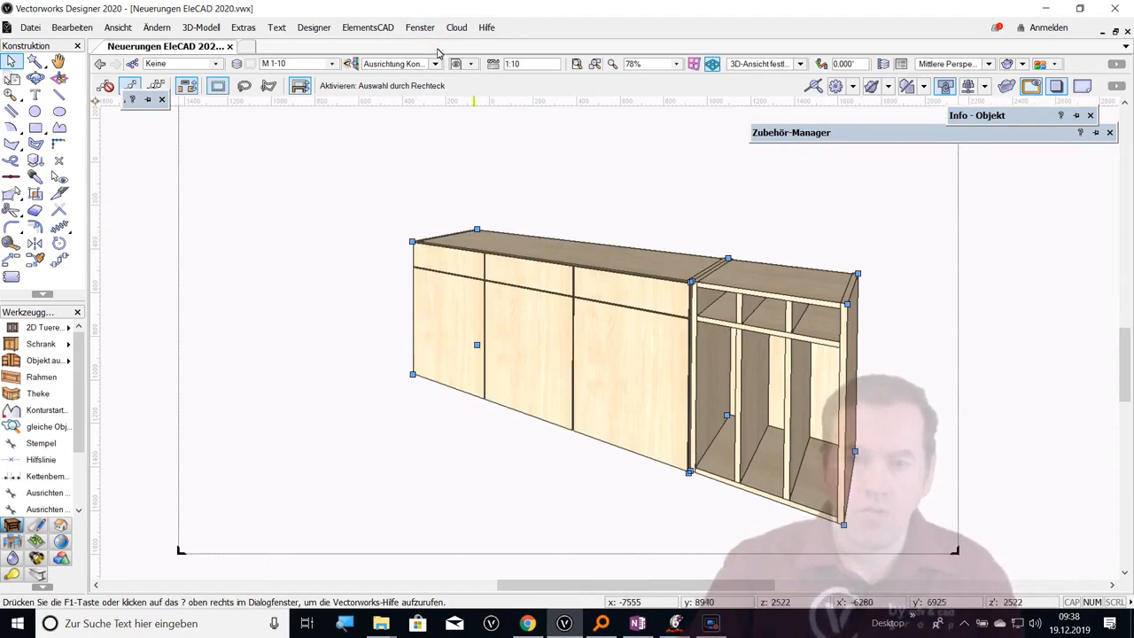
left_click(541, 167)
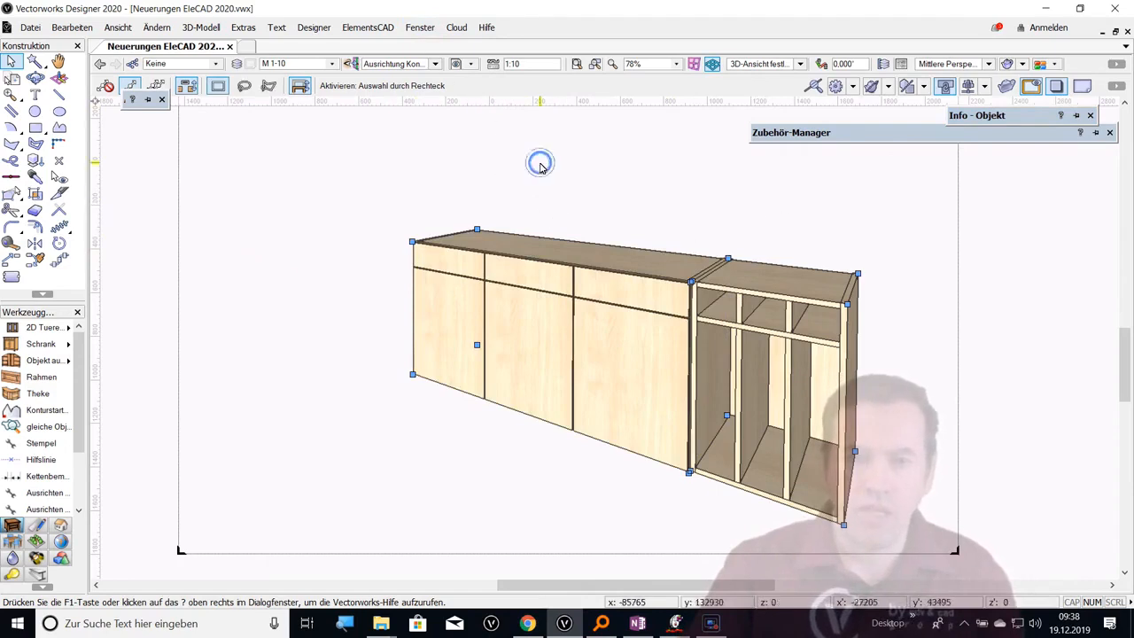
left_click(580, 256)
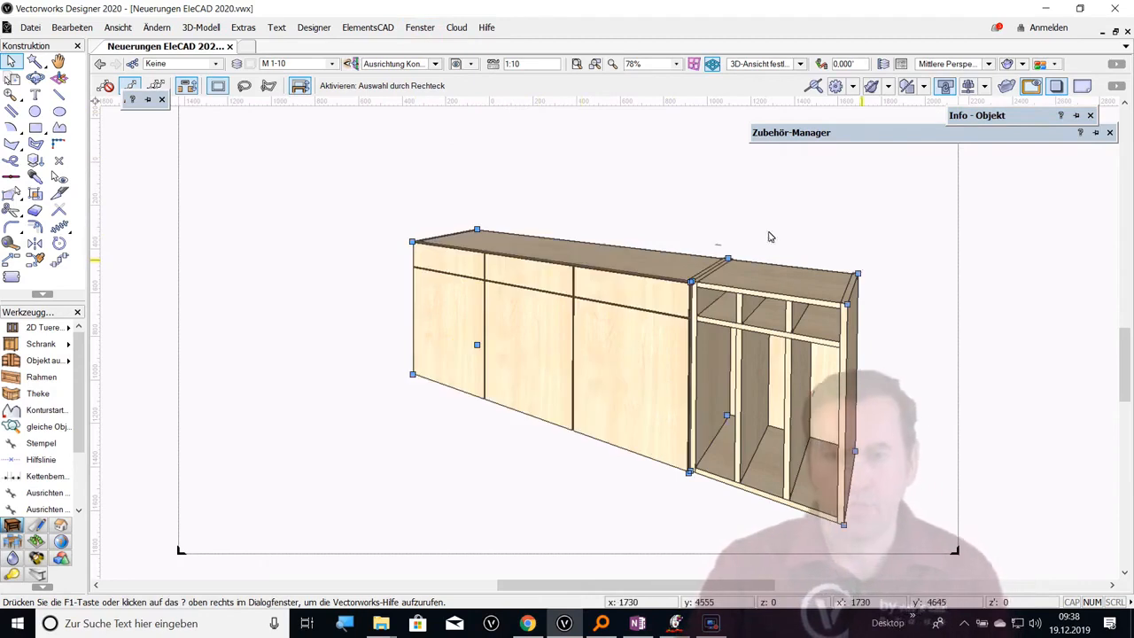
left_click(390, 28)
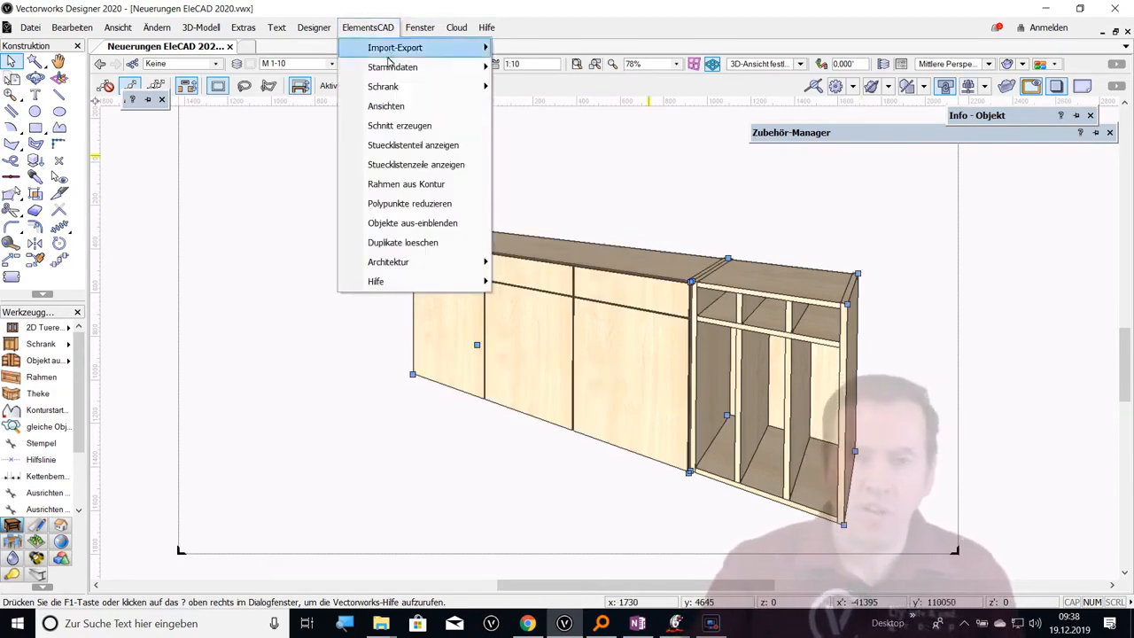
mouse_move(390, 70)
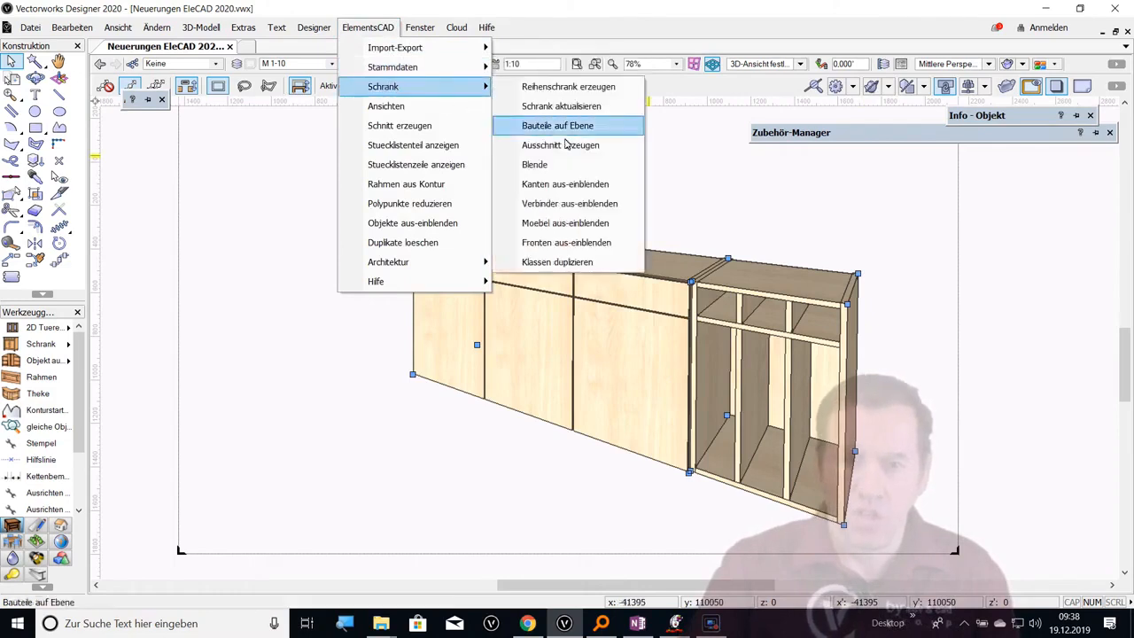
left_click(556, 170)
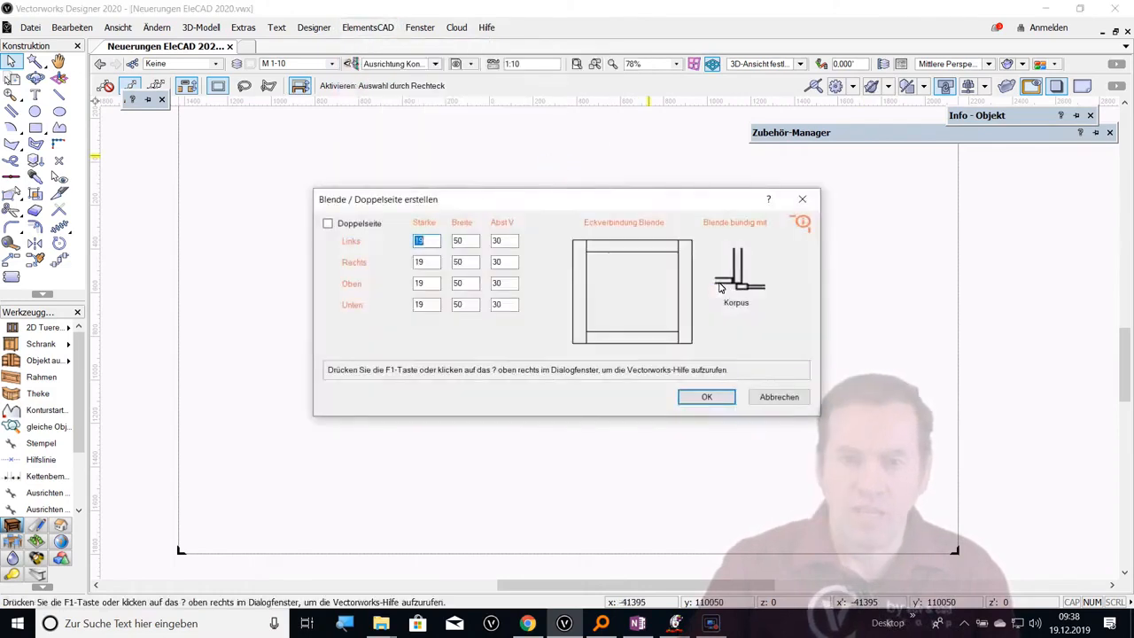
left_click(705, 396)
left_click(707, 398)
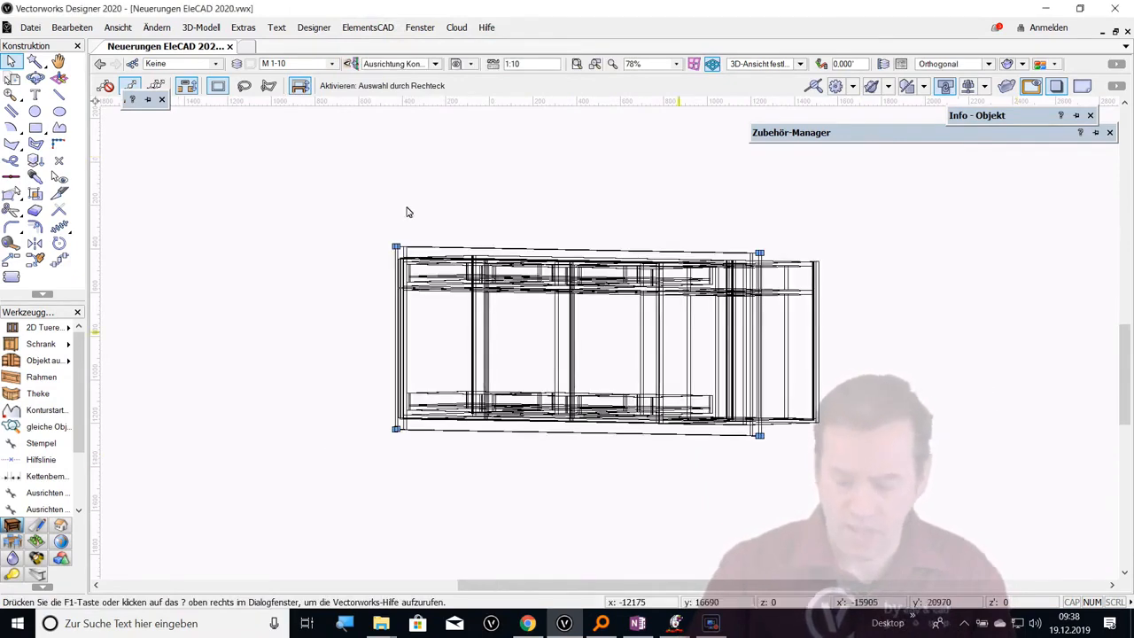
left_click(98, 69)
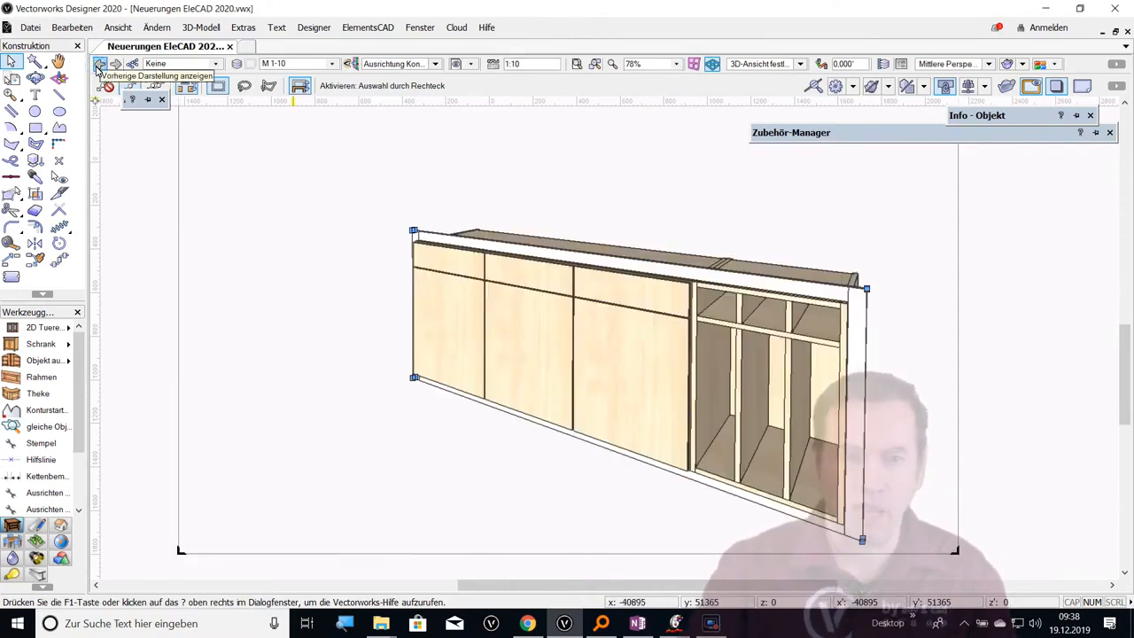
mouse_move(977, 124)
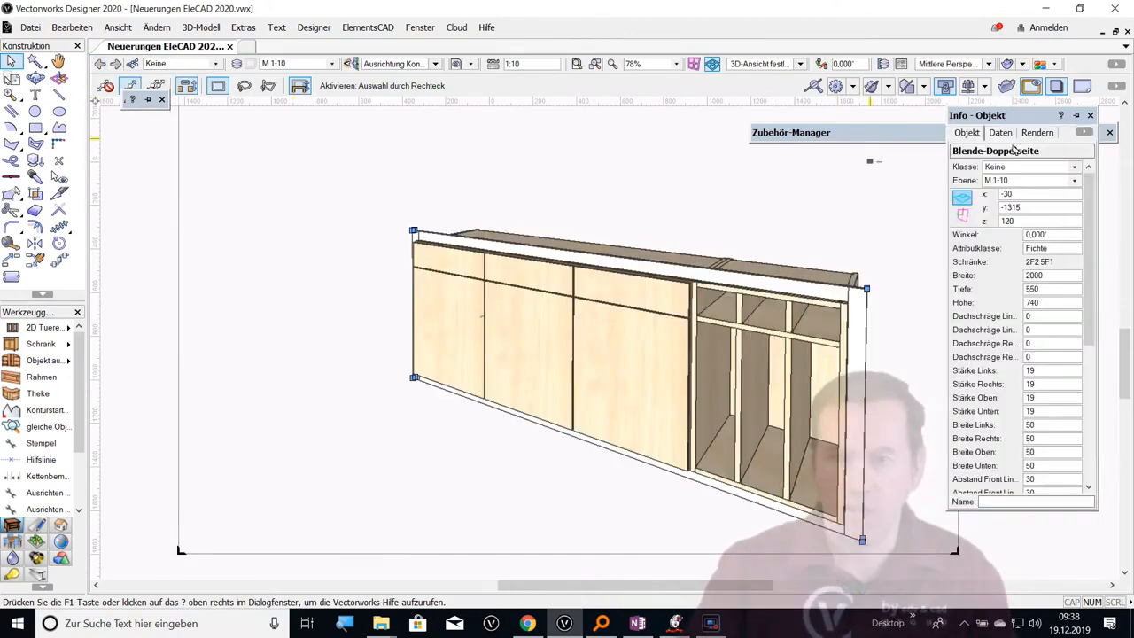
mouse_move(1088, 303)
left_mouse_down()
mouse_move(1088, 439)
mouse_move(1099, 292)
left_mouse_up()
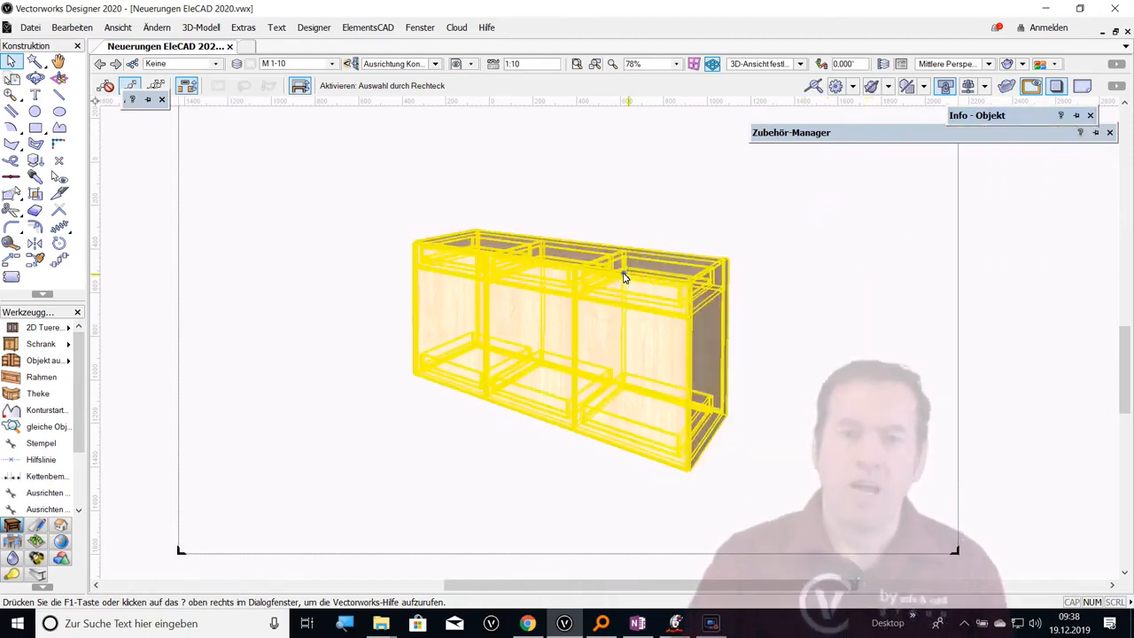
Add a Blende to the single three-part cabinet through its cabinet configurations and restore the previous perspective view
left_click(624, 277)
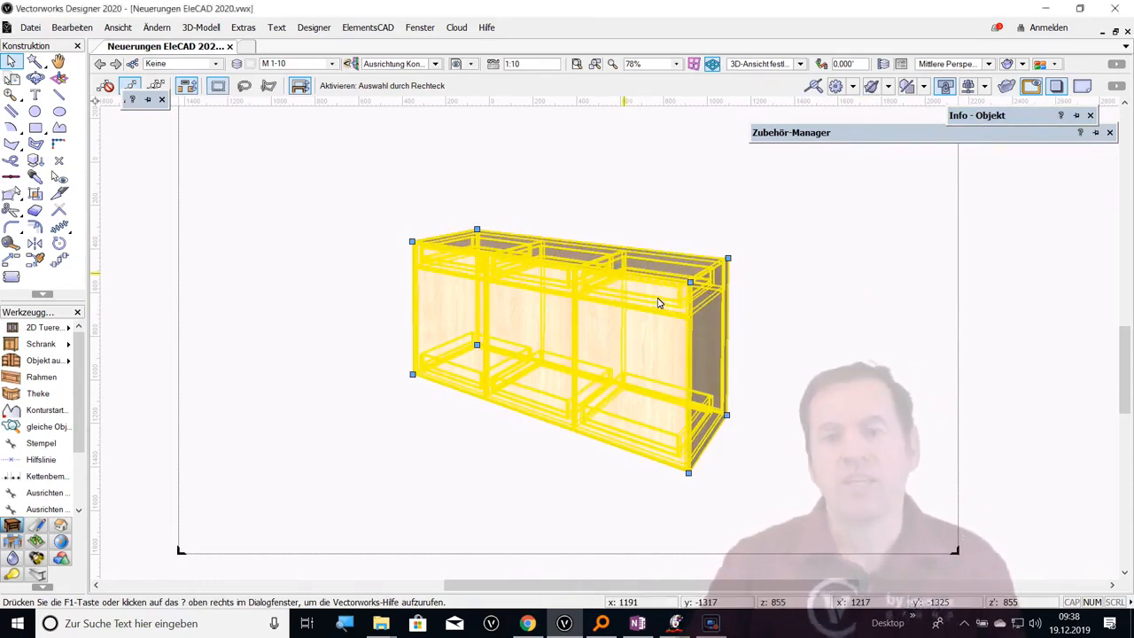
double_click(609, 258)
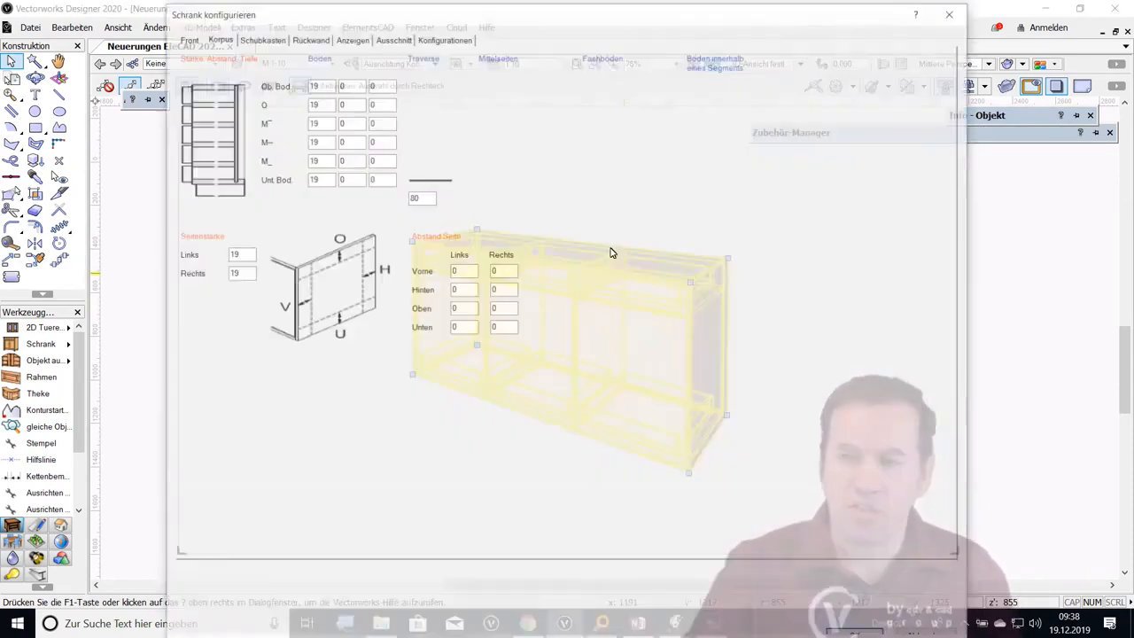
left_click(442, 36)
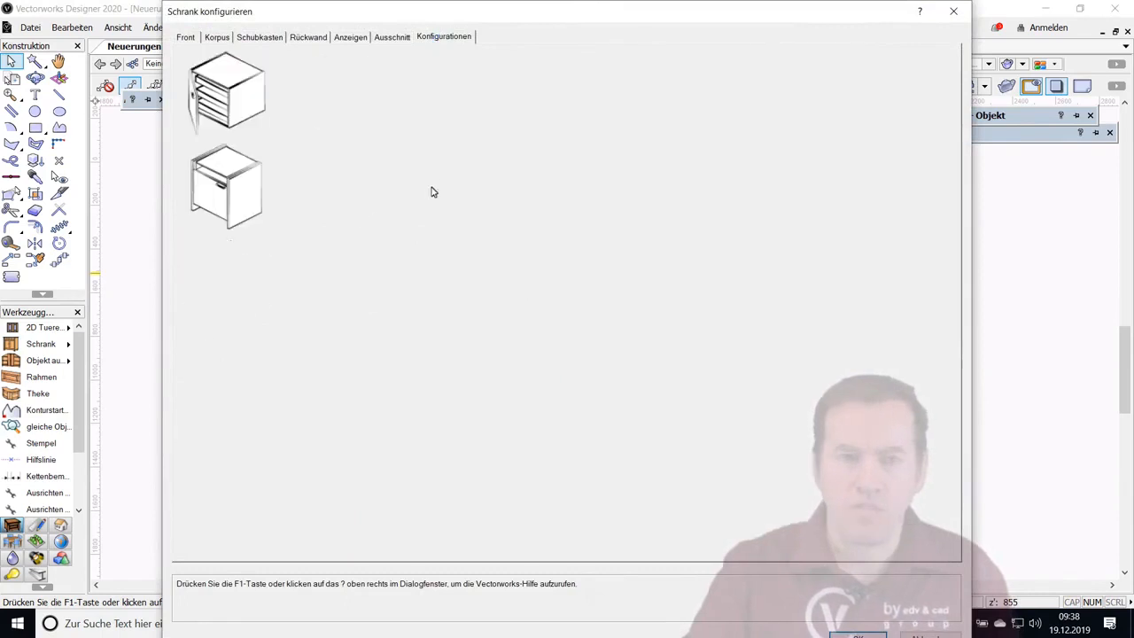
double_click(347, 179)
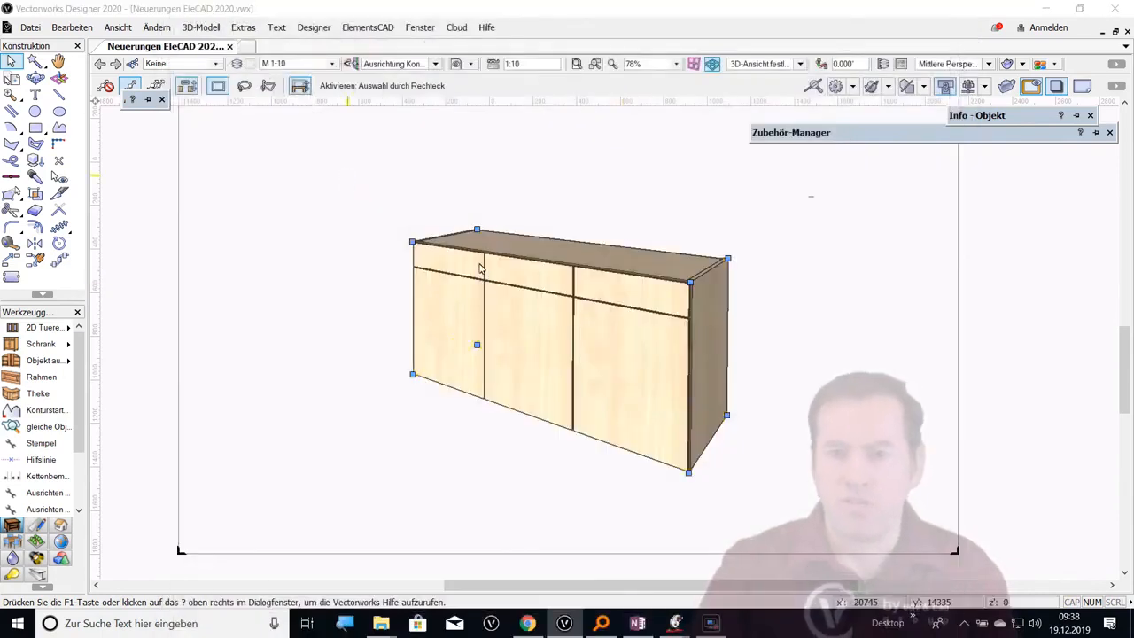
left_click(718, 399)
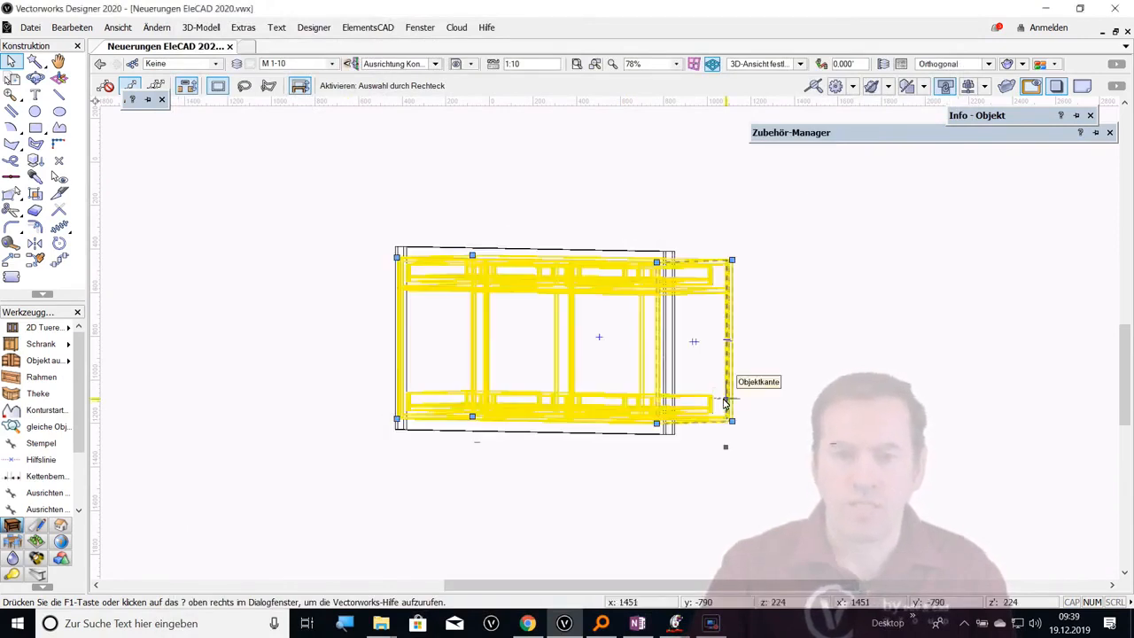
left_click(100, 64)
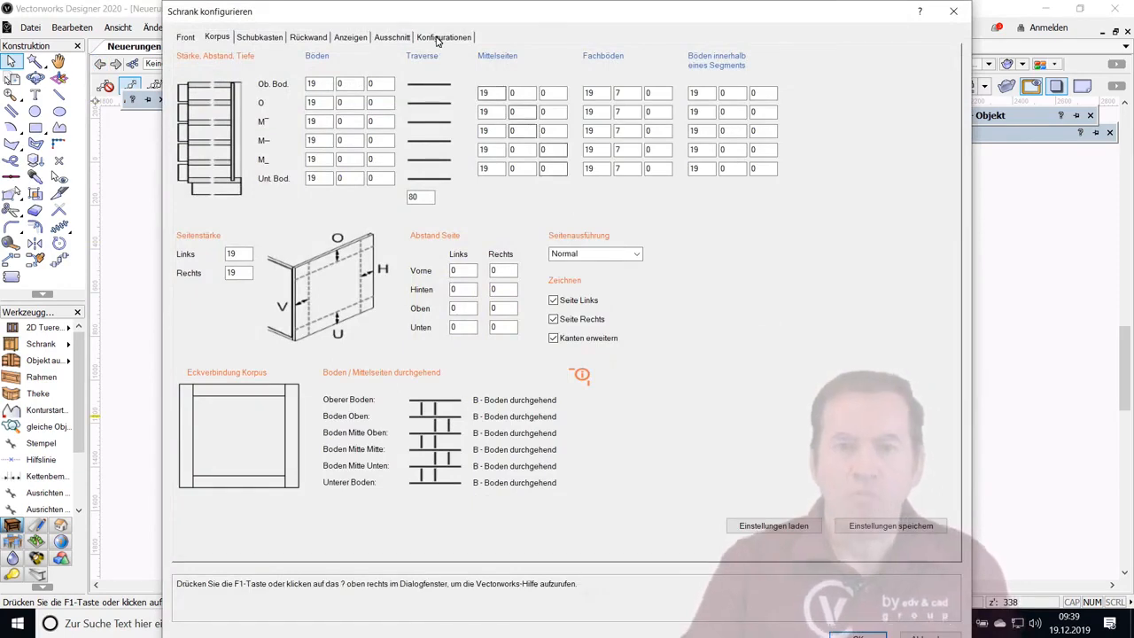
Configure Übergreifende Fronten in Segment Unten, extending the second front across the third part with its Anschlag on the right side
left_click(436, 38)
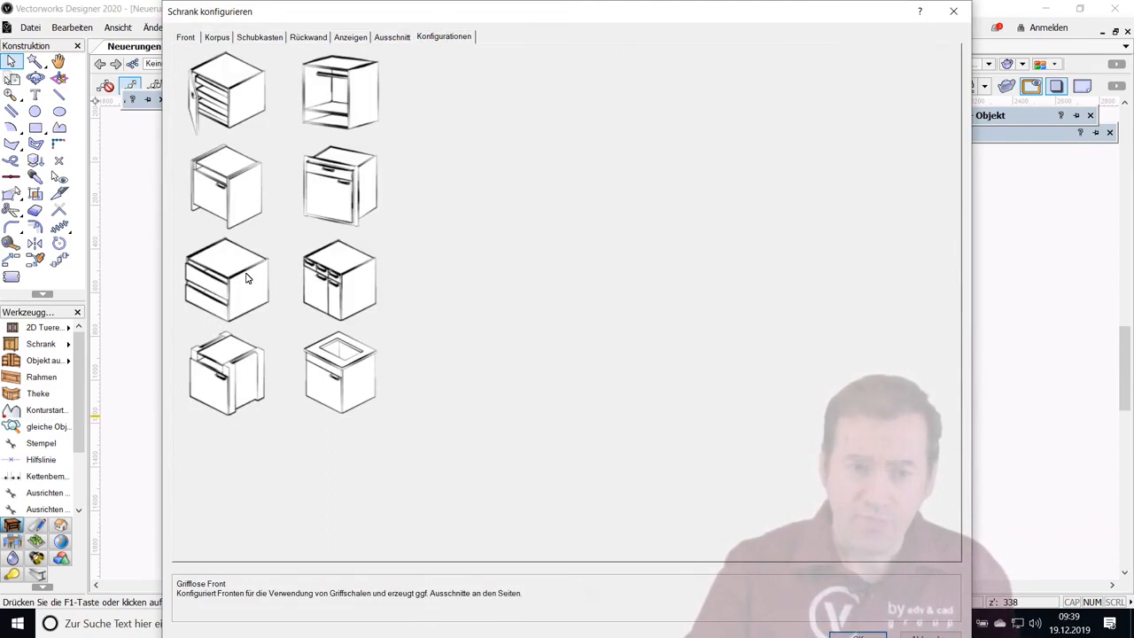
left_click(324, 298)
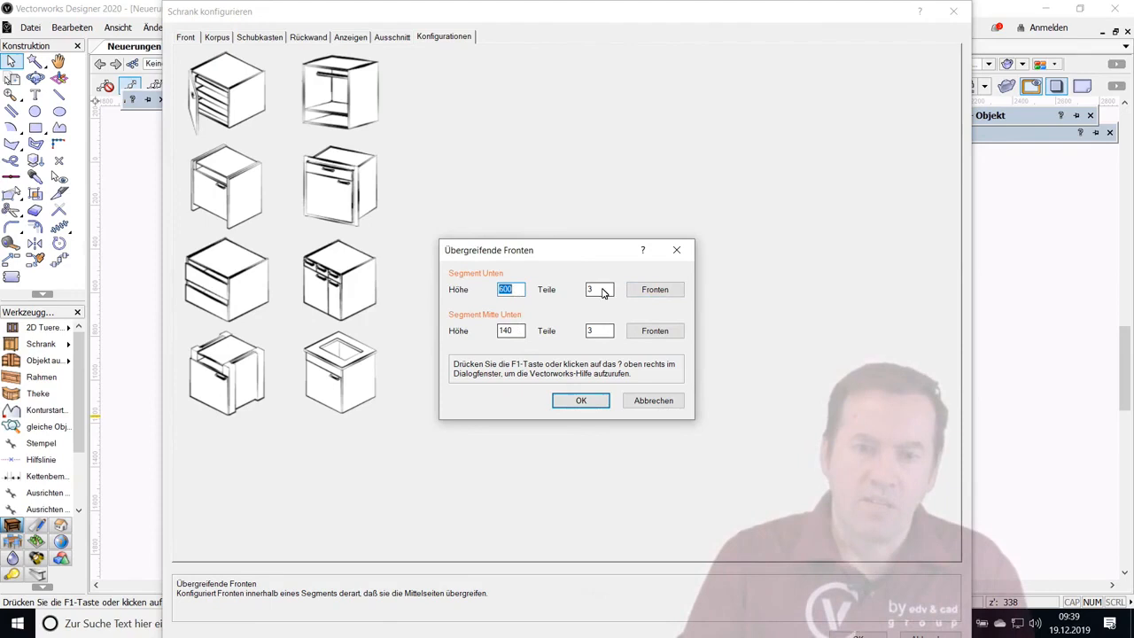
left_click(661, 299)
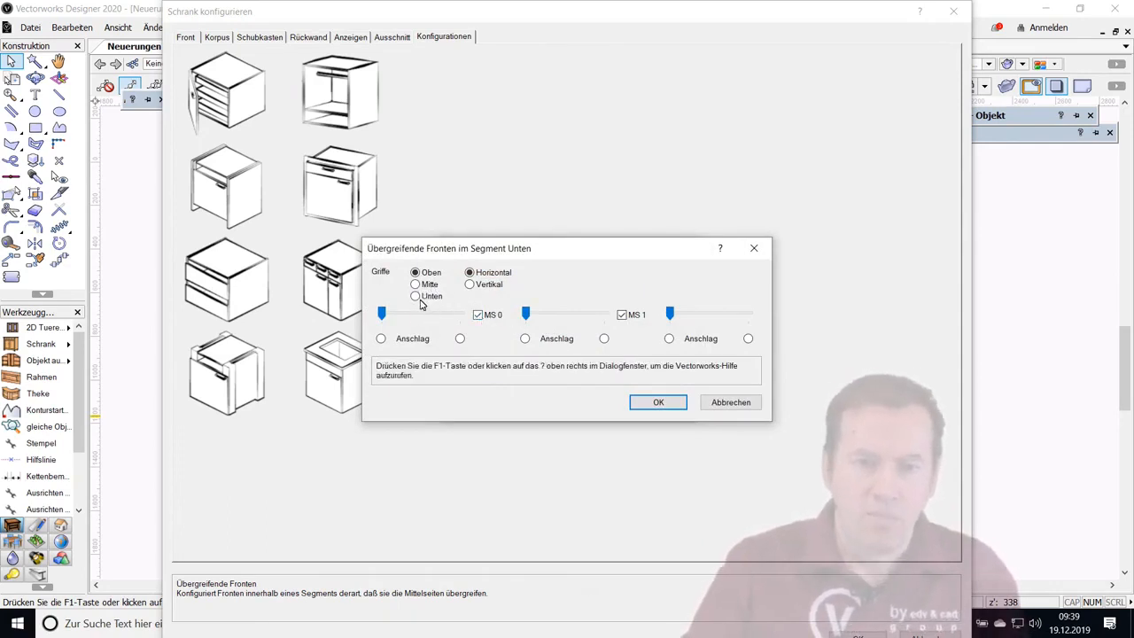
left_click(604, 338)
left_click(604, 314)
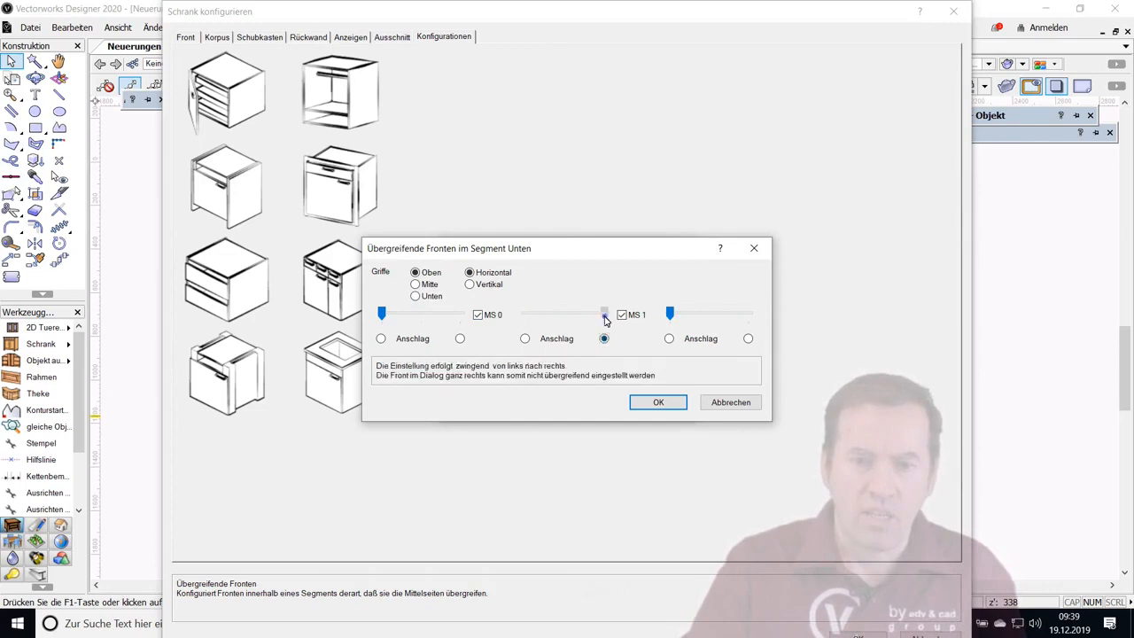
left_click(656, 403)
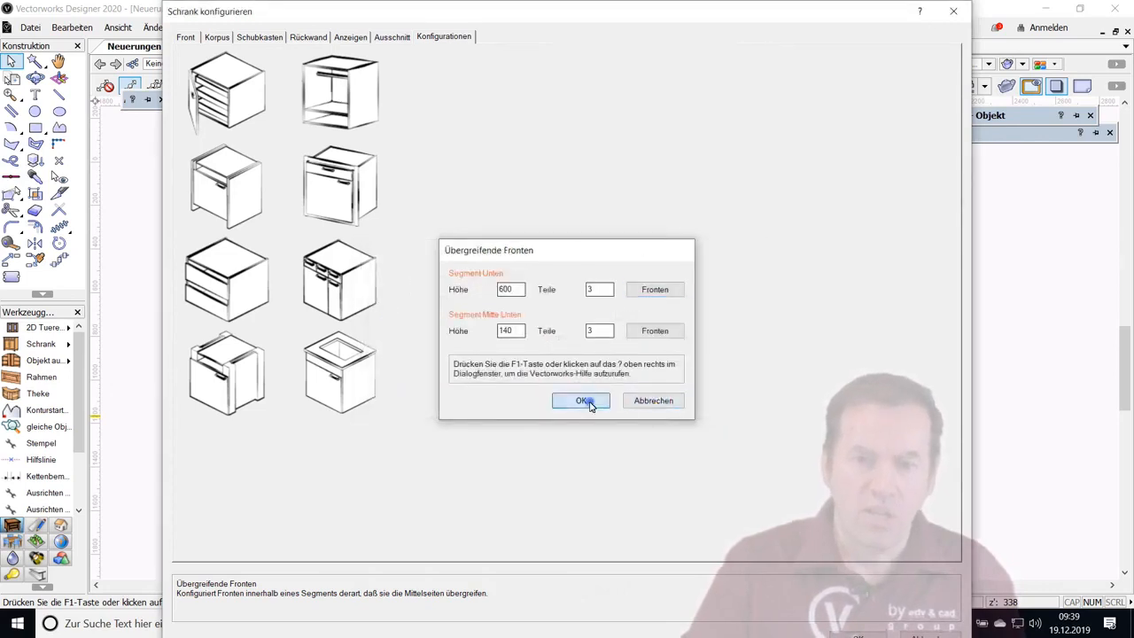
left_click(589, 403)
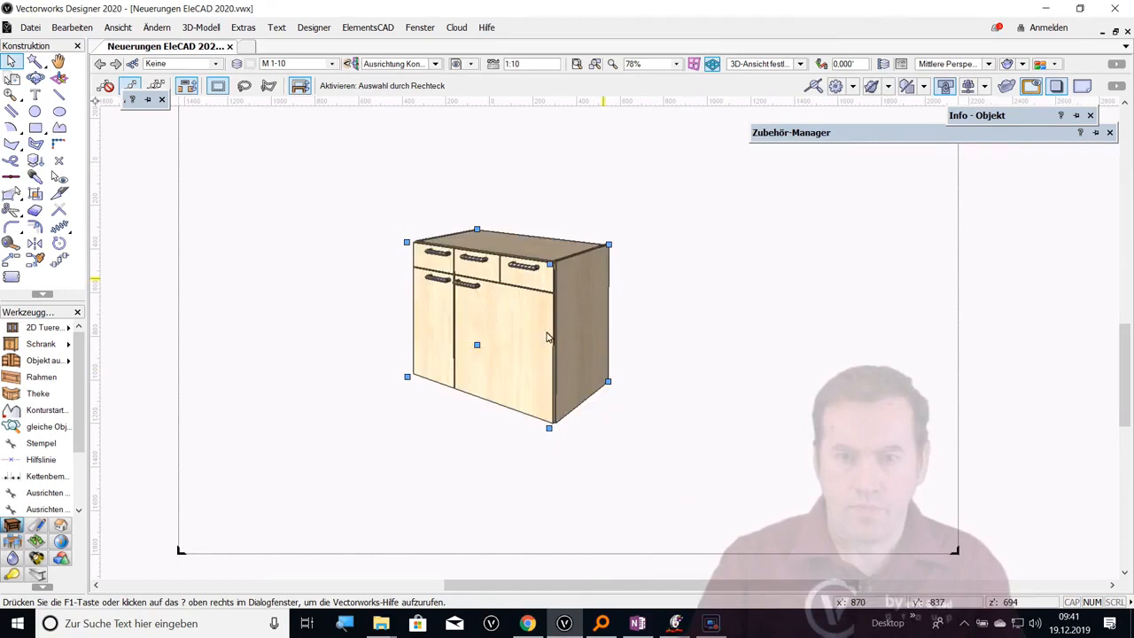
Configure the cabinet's sides as Stollen, with Stärke Stollen 50 and Stärke Füllung 19 on both sides, and inspect the corner posts
double_click(556, 333)
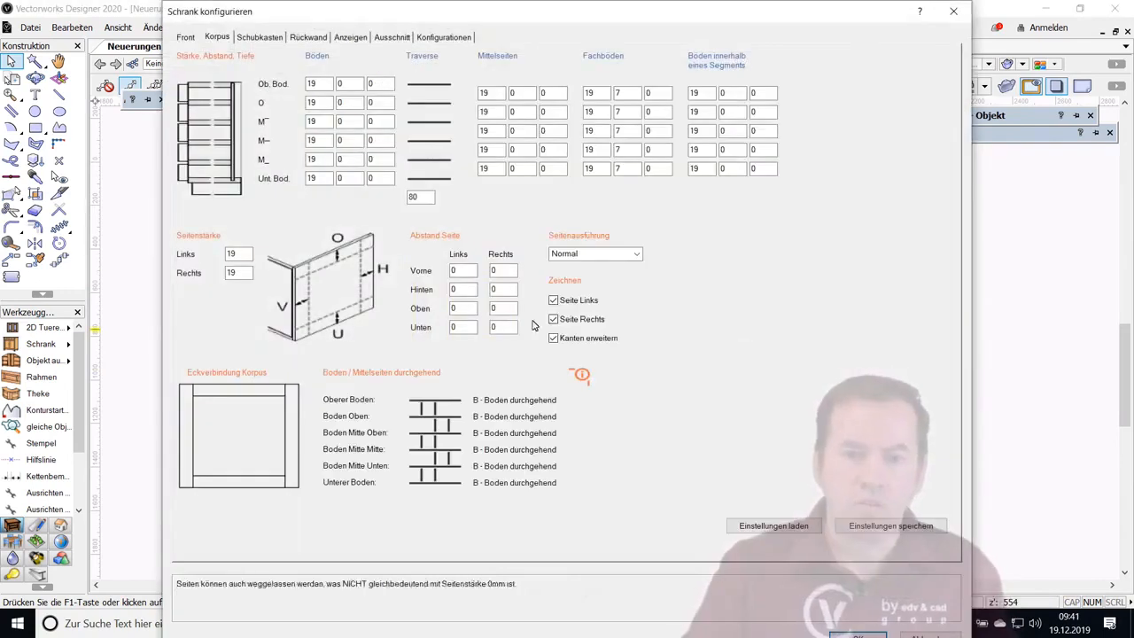
left_click(461, 37)
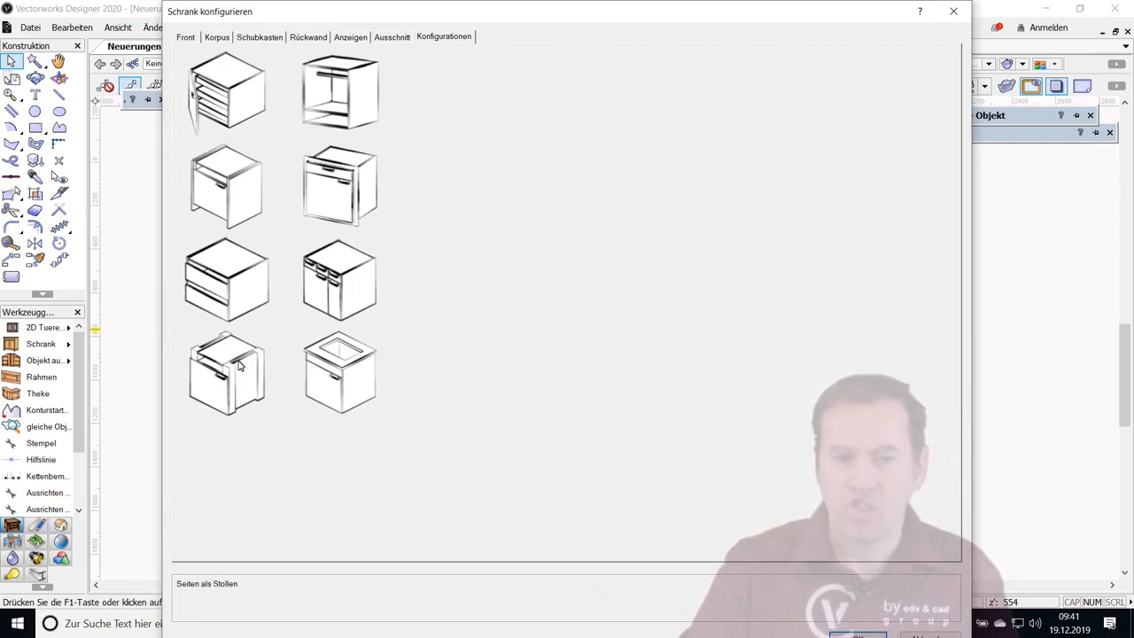
left_click(238, 365)
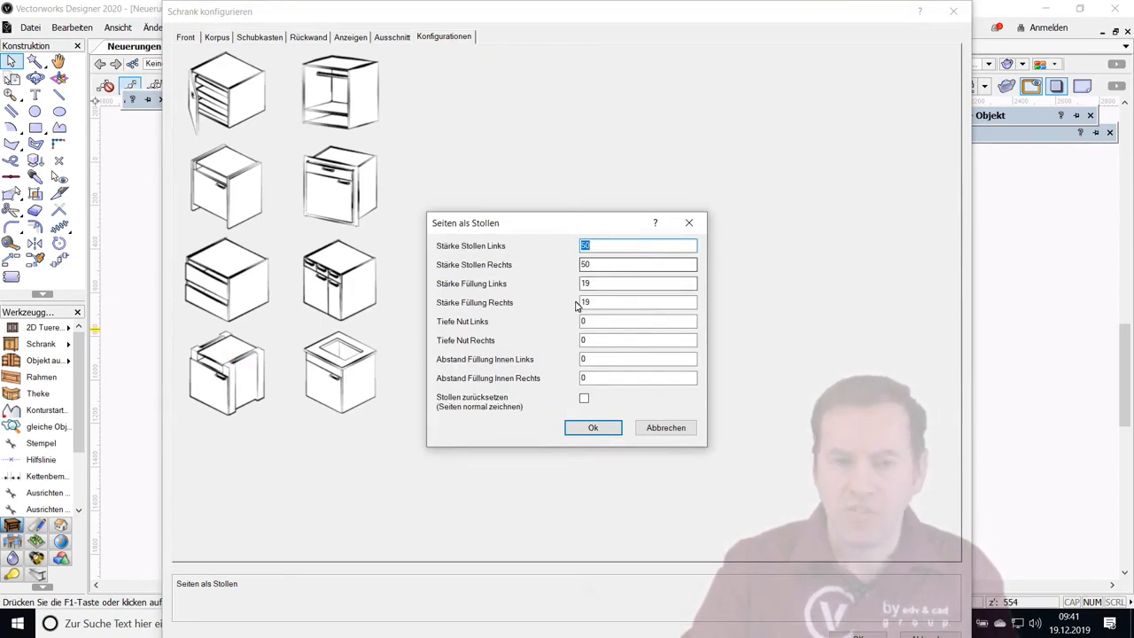
left_click(594, 430)
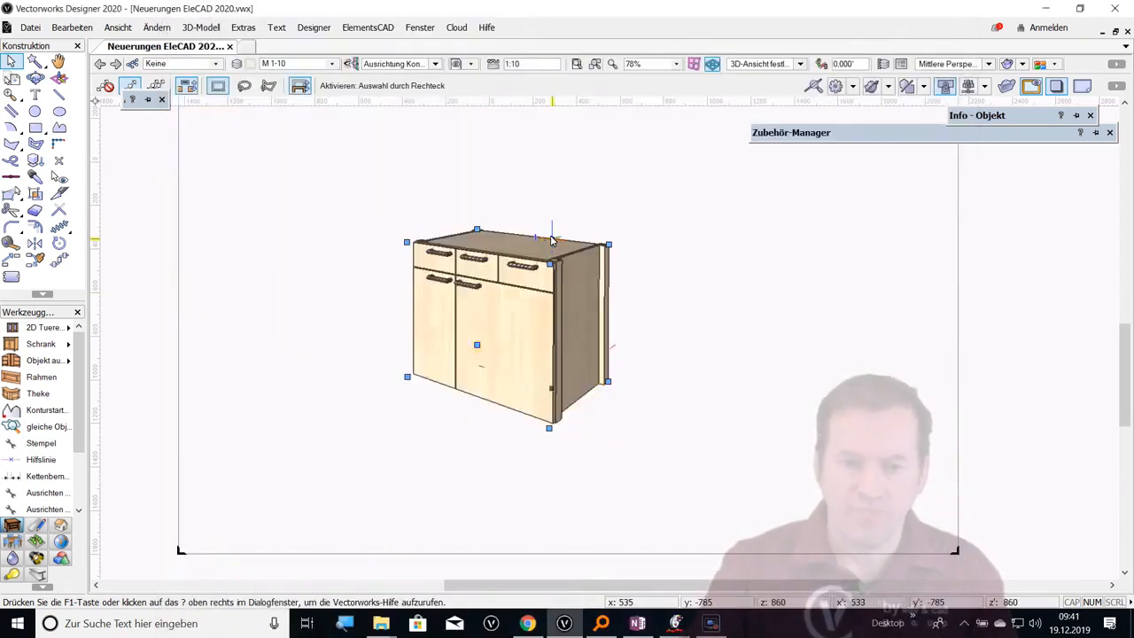
scroll(551, 239, "up", 5)
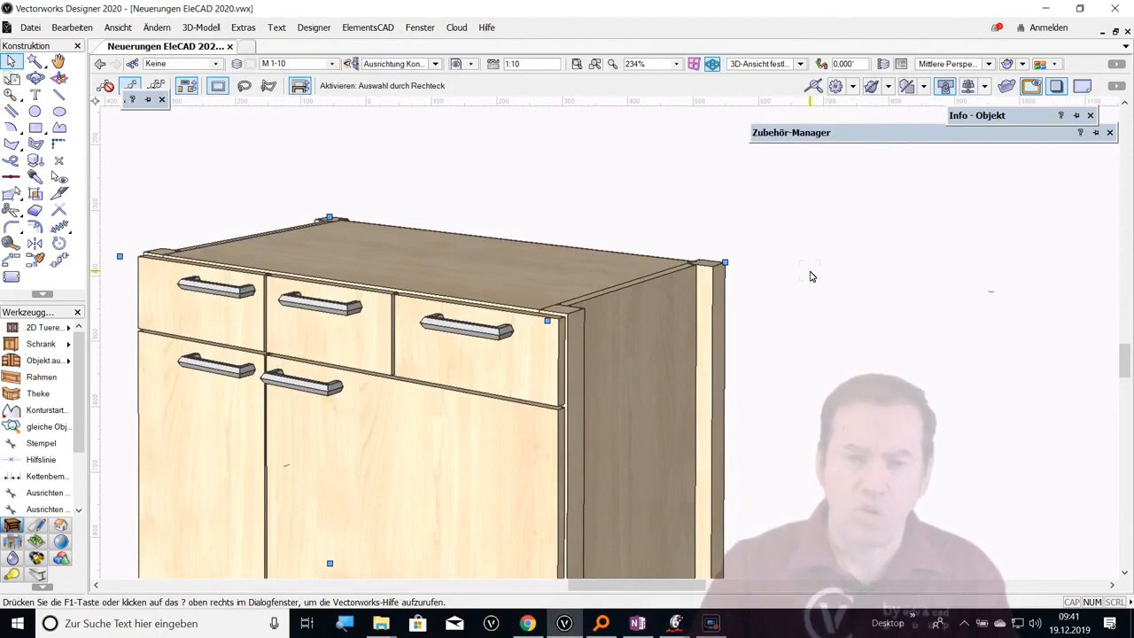
scroll(629, 331, "down", 2)
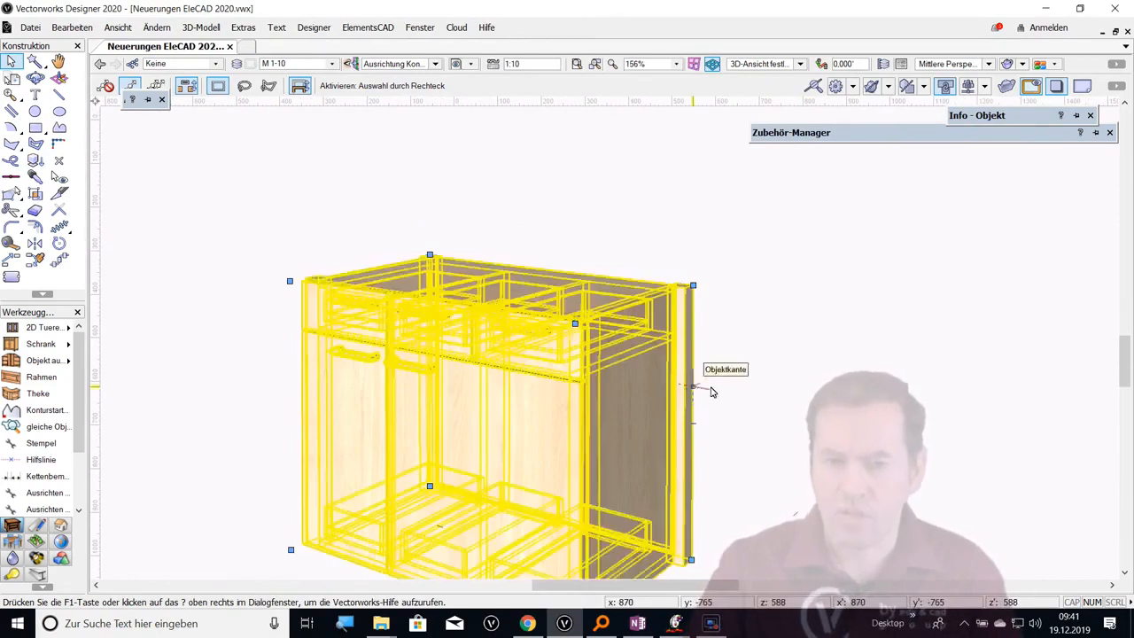
key("h")
left_click_drag(769, 350, 769, 338)
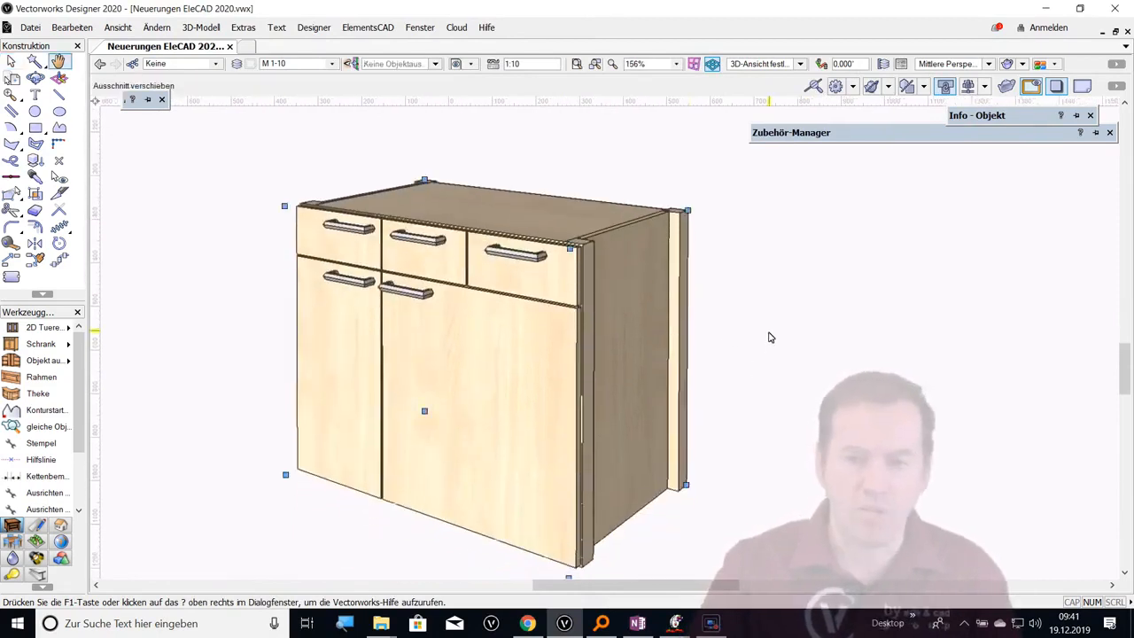
Undo the Stollen configuration on the three-part cabinet to restore its plain sides
key("x")
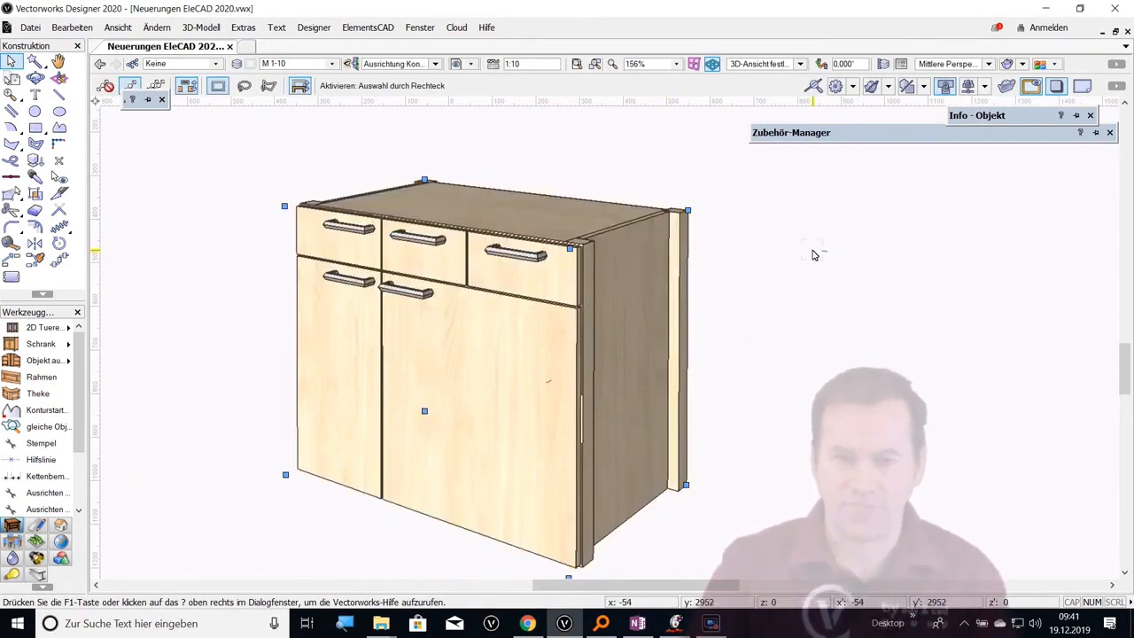
key("ctrl+z")
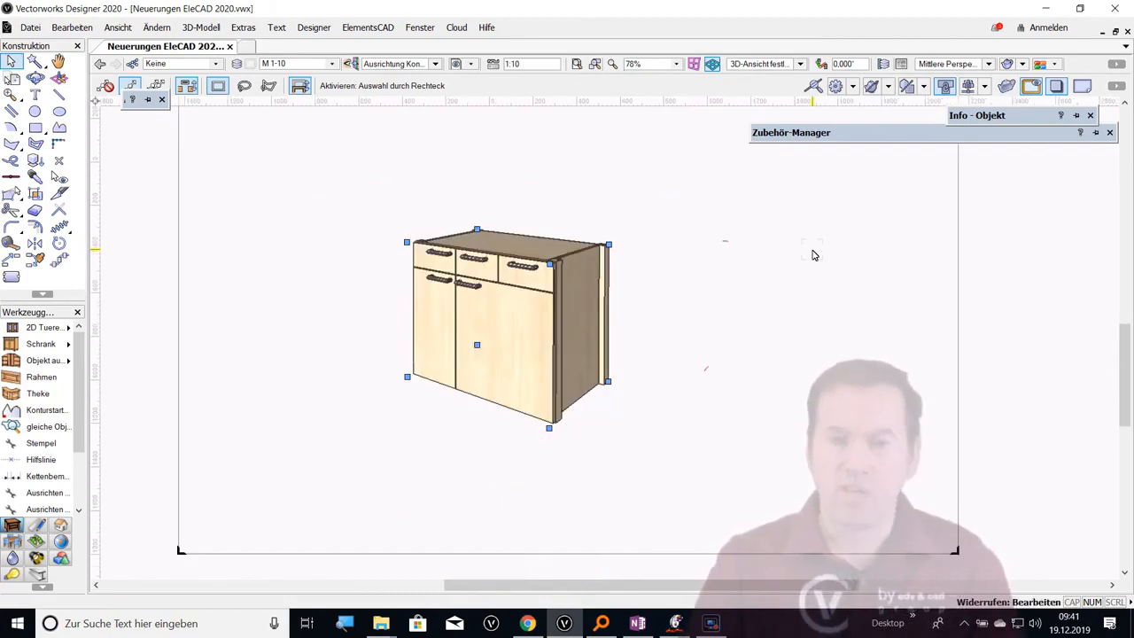
key("ctrl+z")
double_click(584, 254)
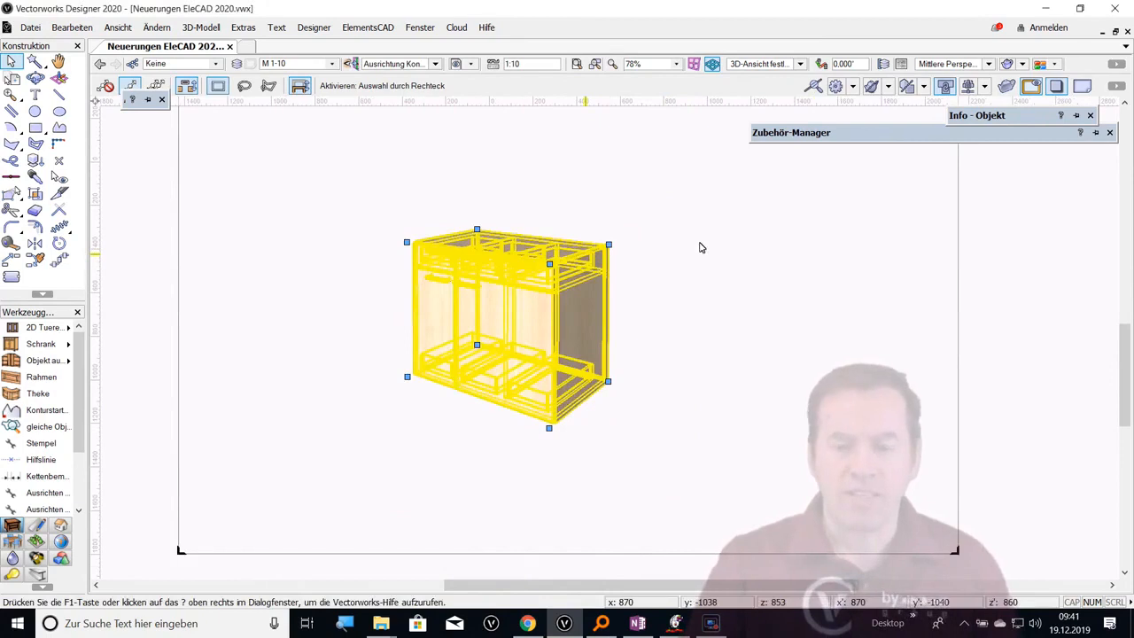
left_click(445, 38)
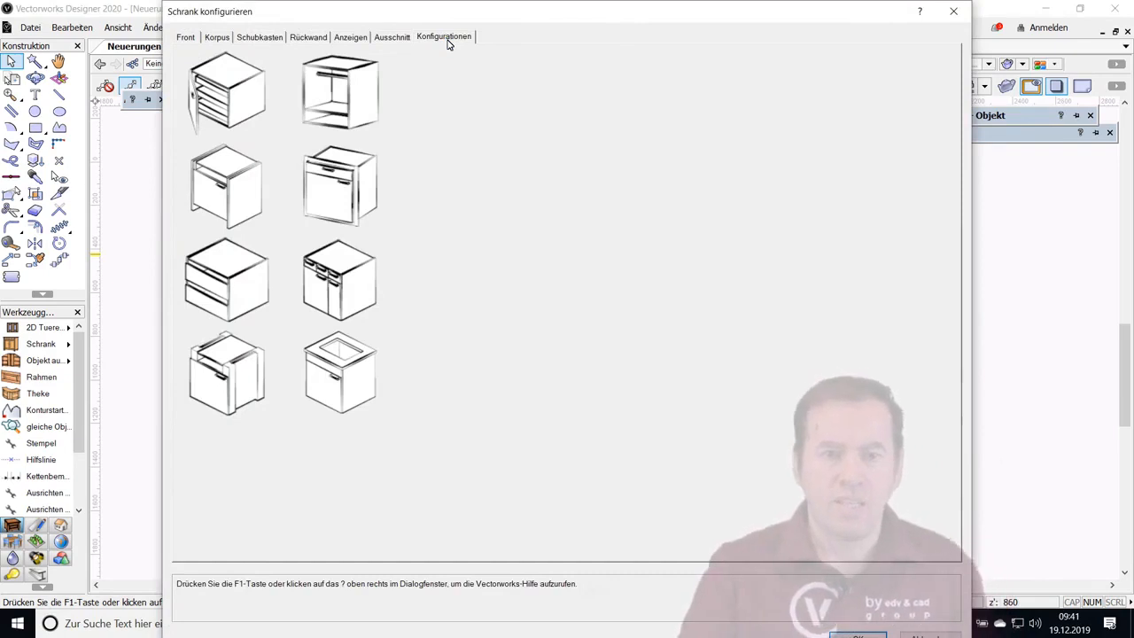
left_click(351, 86)
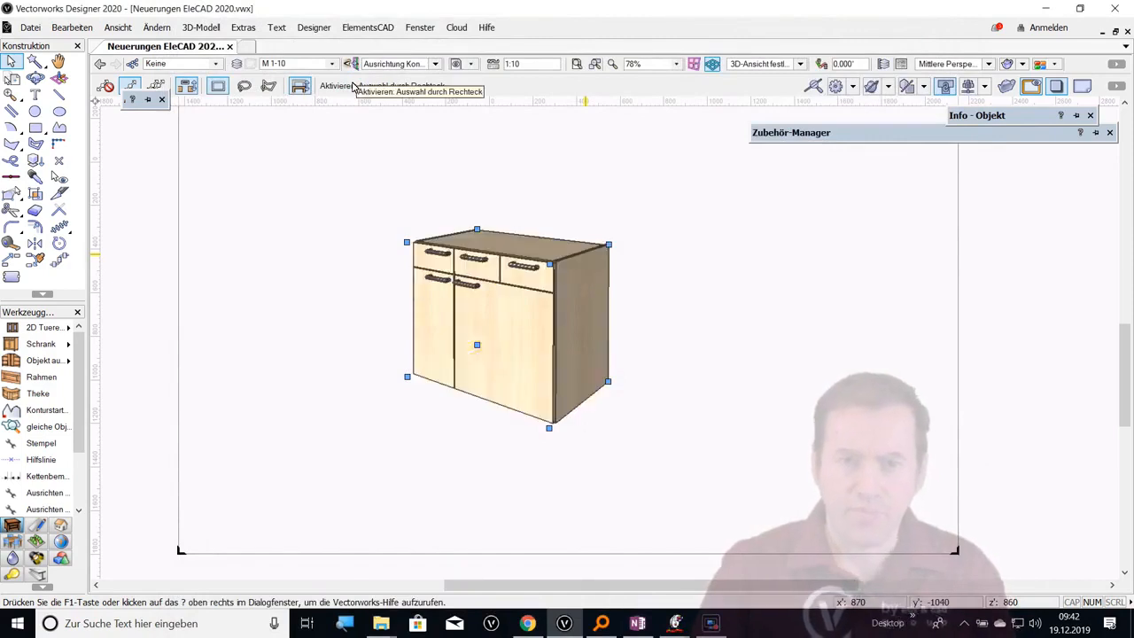
Add a Kleiderstange to Fachträger Segment U in the cabinet's Bohrbilder, with Breite 15, Höhe 30, Abrundung 15 and Position 512
double_click(553, 265)
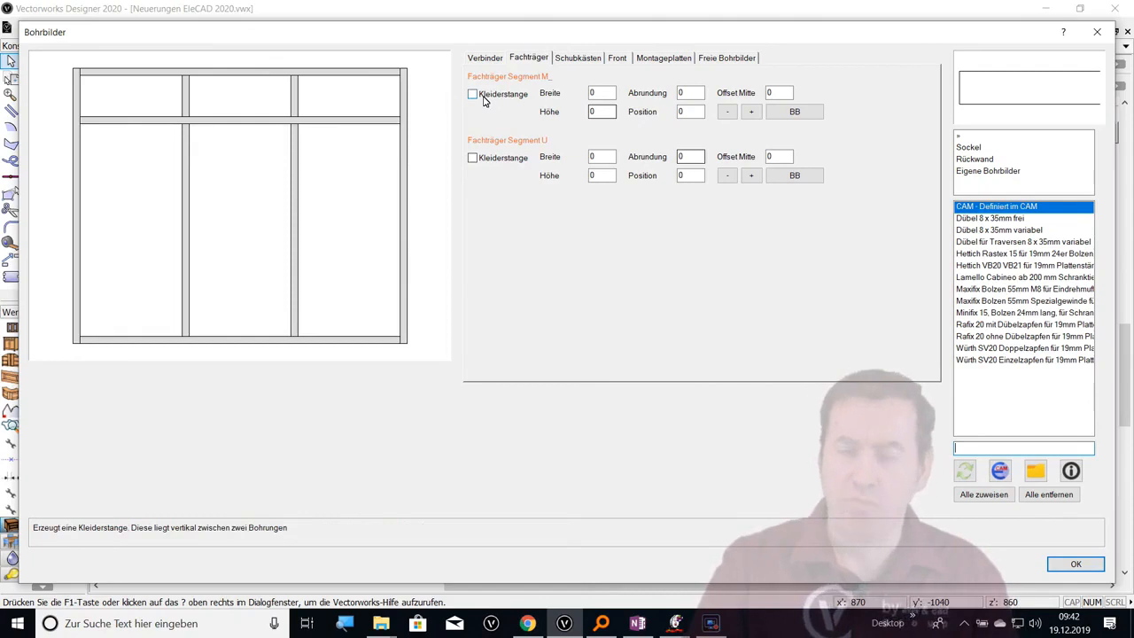
left_click(473, 165)
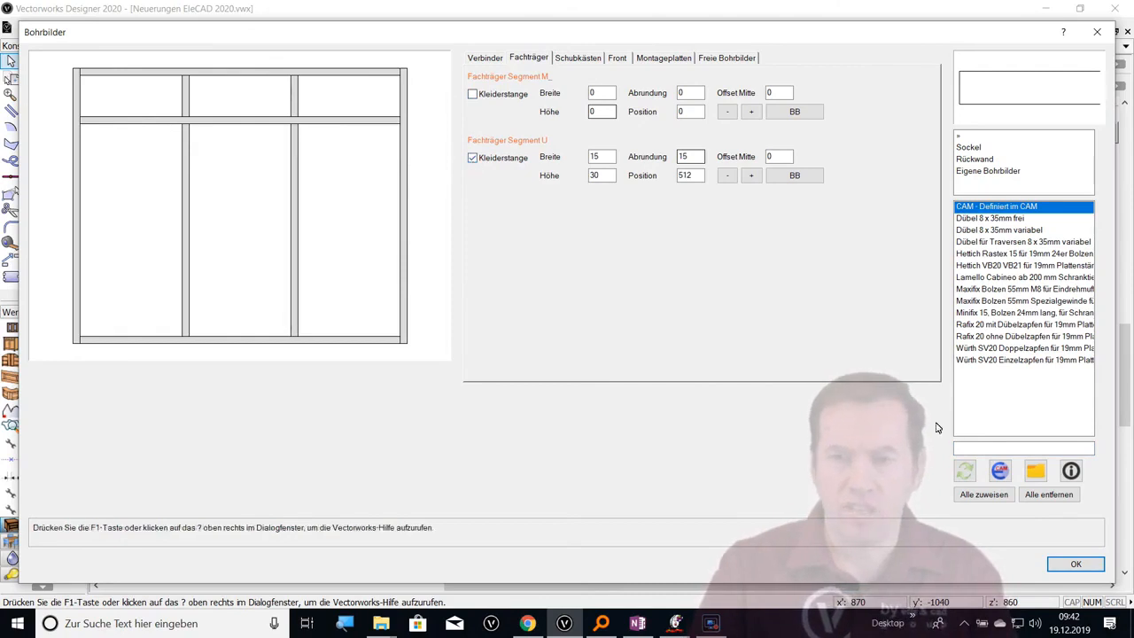
left_click(1079, 565)
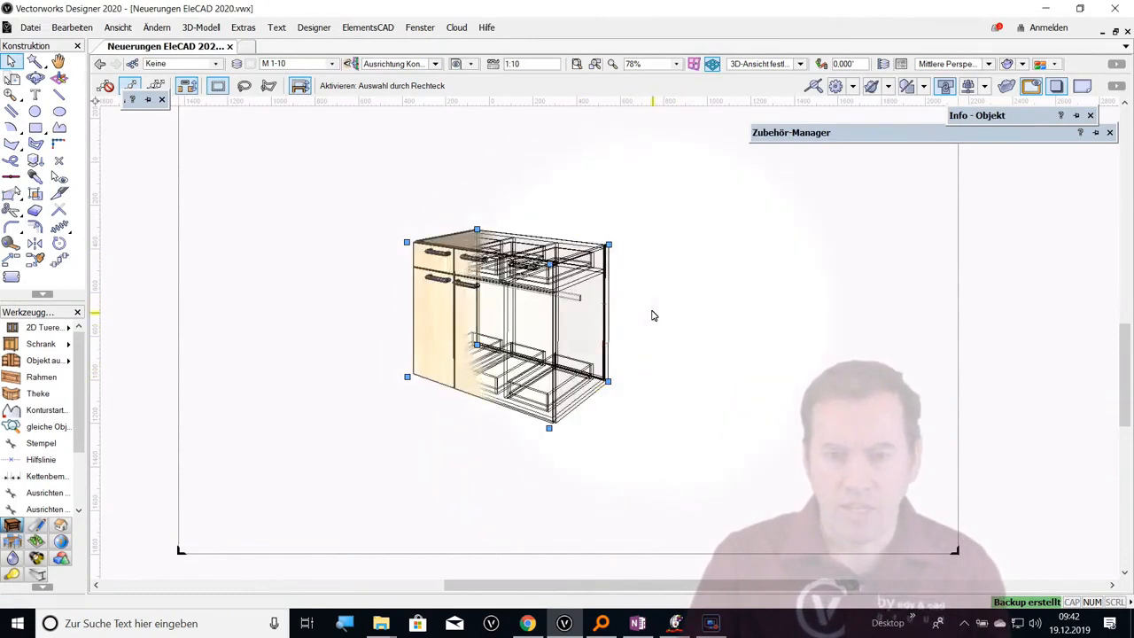
scroll(653, 315, "up", 3)
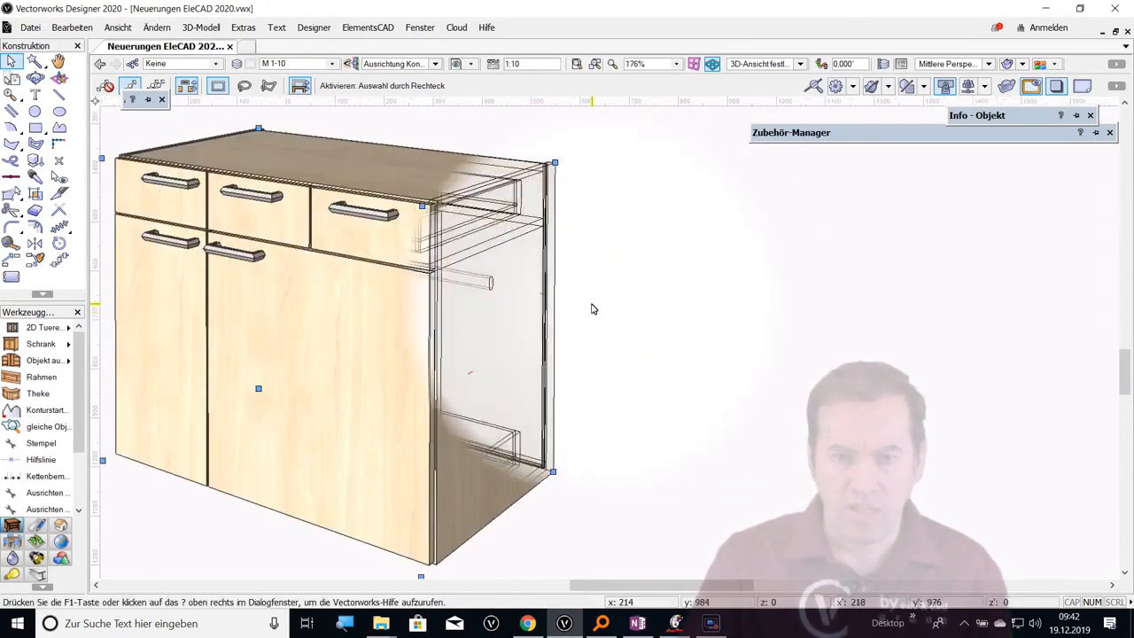